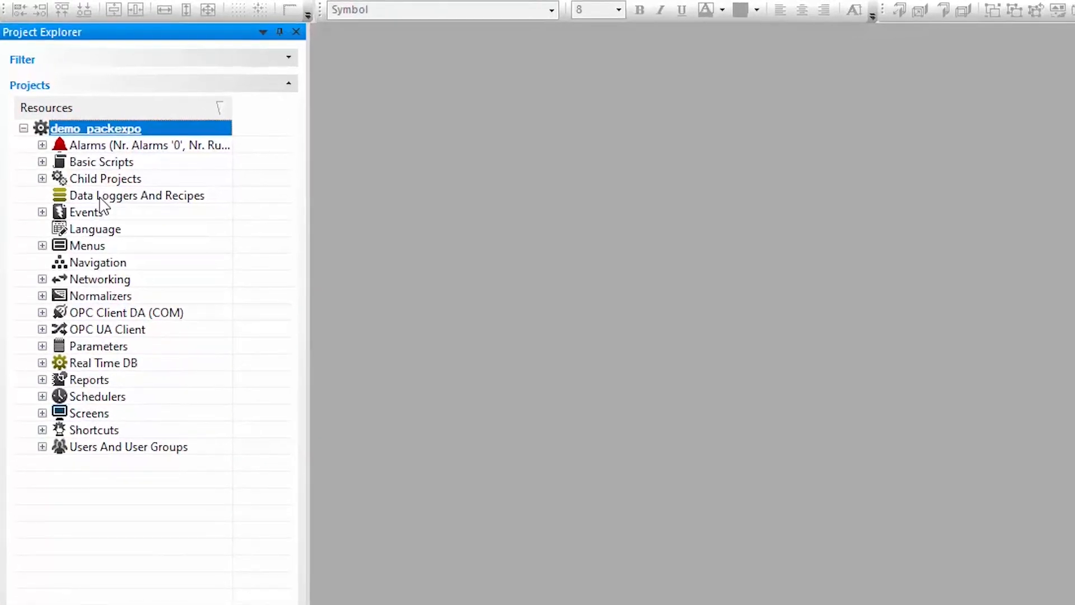
pyautogui.click(105, 149)
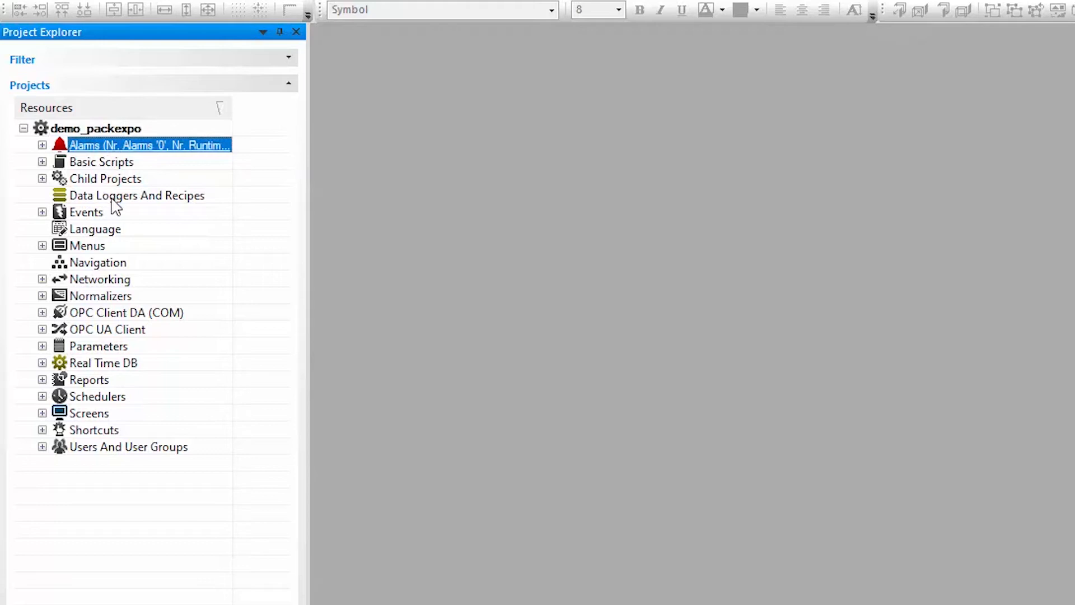
pyautogui.click(101, 417)
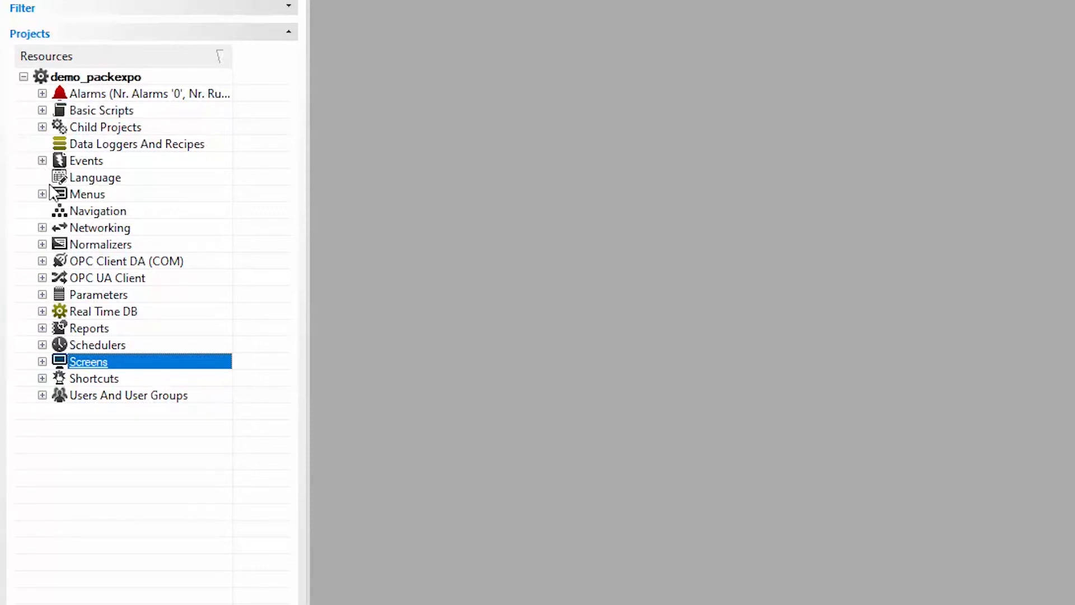
# Add the Rockwell Automation EtherNet/IP communication driver to the project's Real Time DB.
pyautogui.click(43, 312)
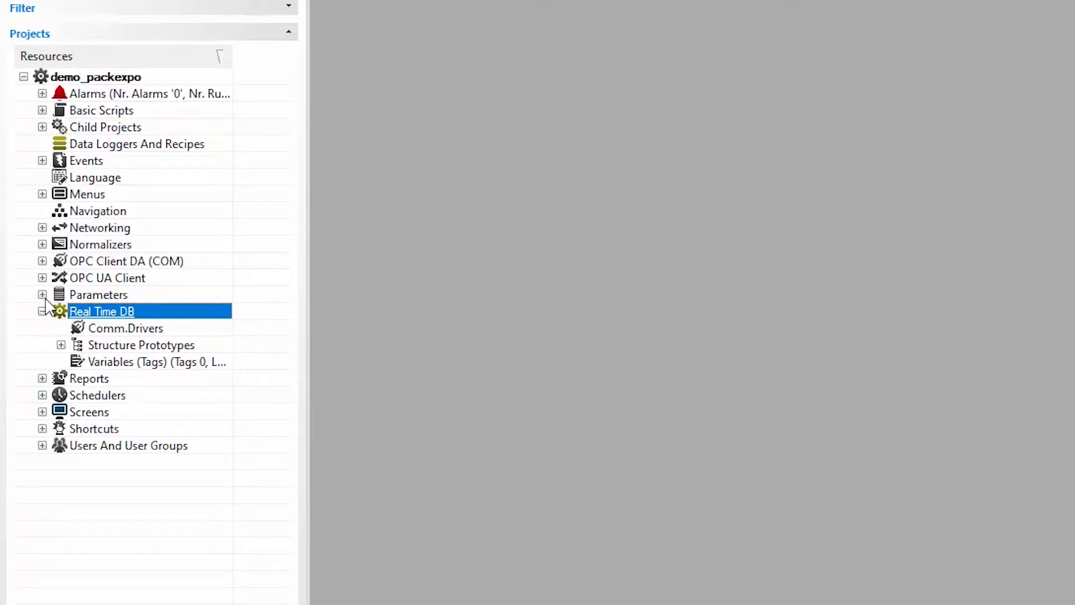
pyautogui.click(111, 331)
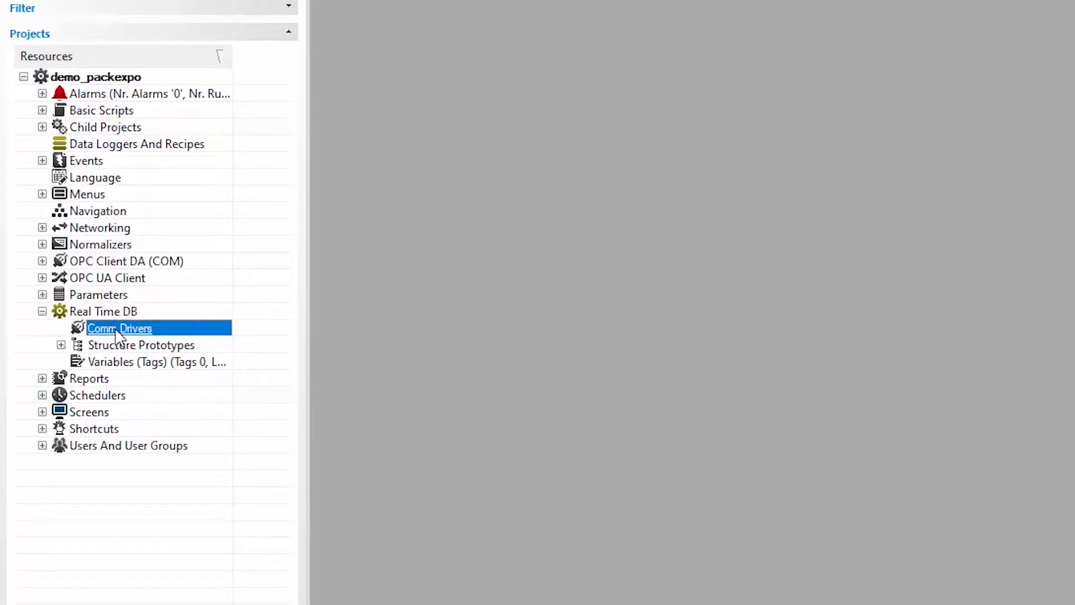
pyautogui.rightClick(118, 333)
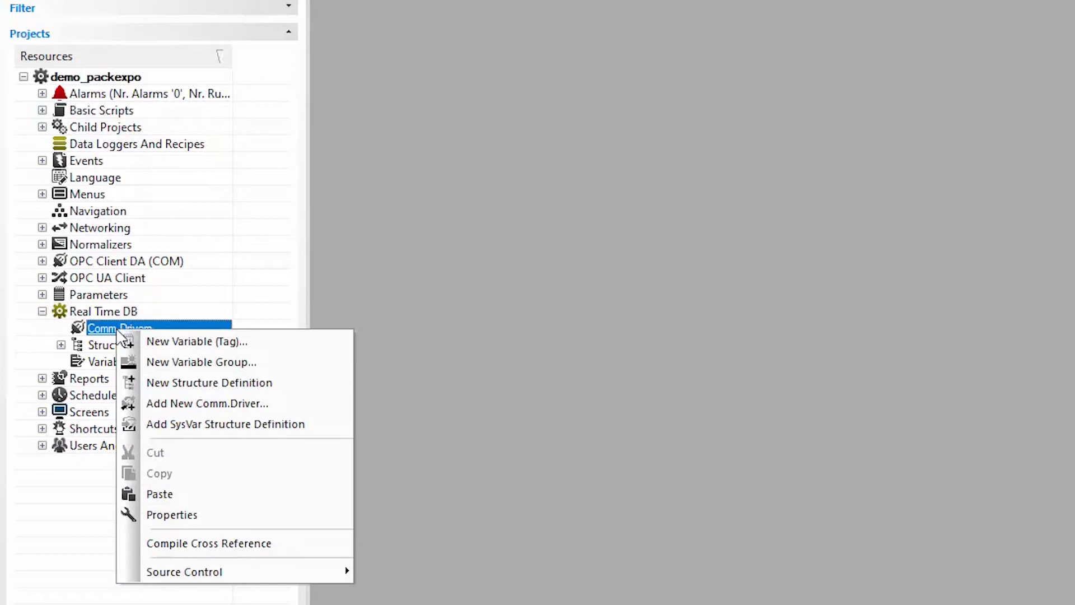
pyautogui.click(178, 403)
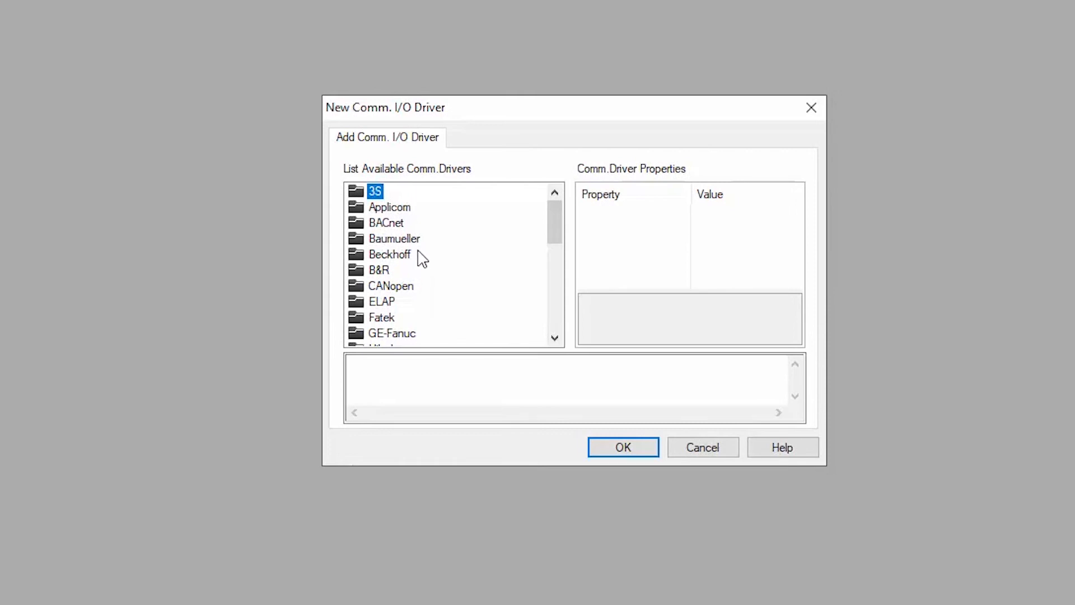
pyautogui.scroll(-2, 419, 259)
pyautogui.scroll(-3, 418, 259)
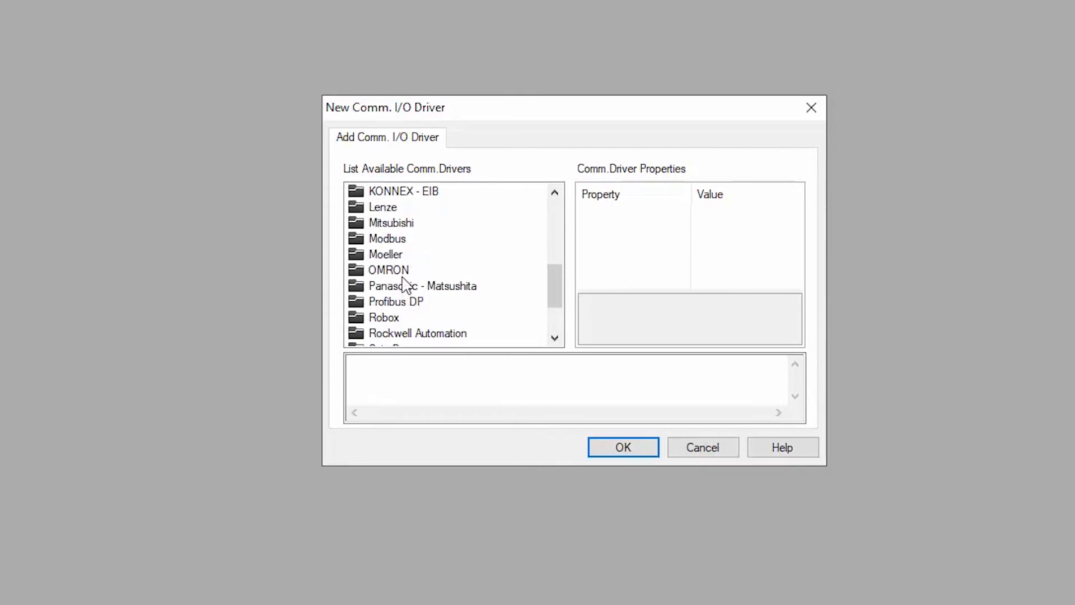
pyautogui.scroll(-1, 397, 261)
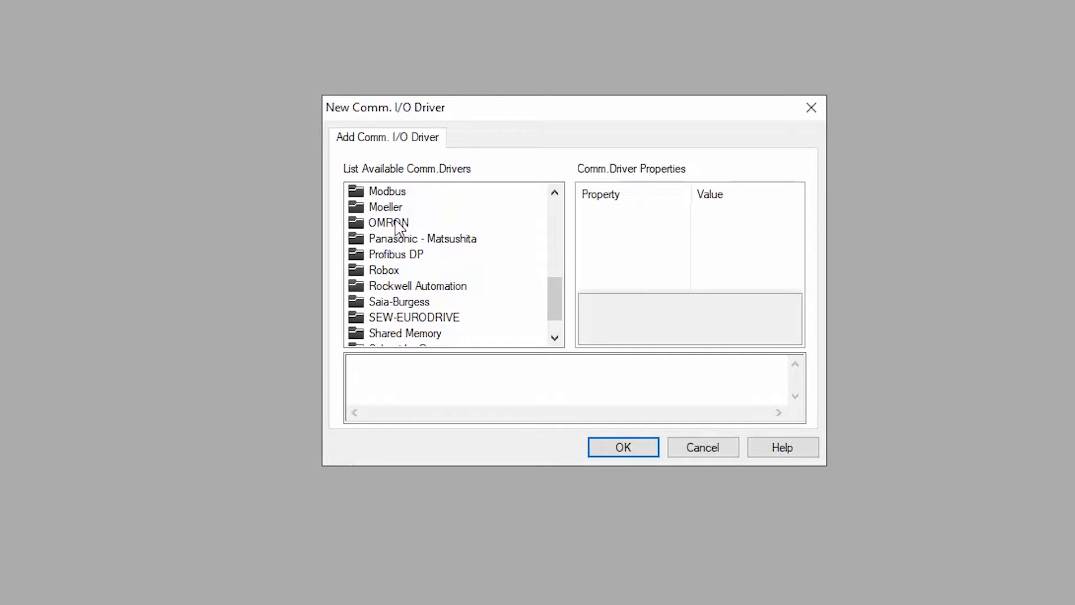
pyautogui.click(424, 288)
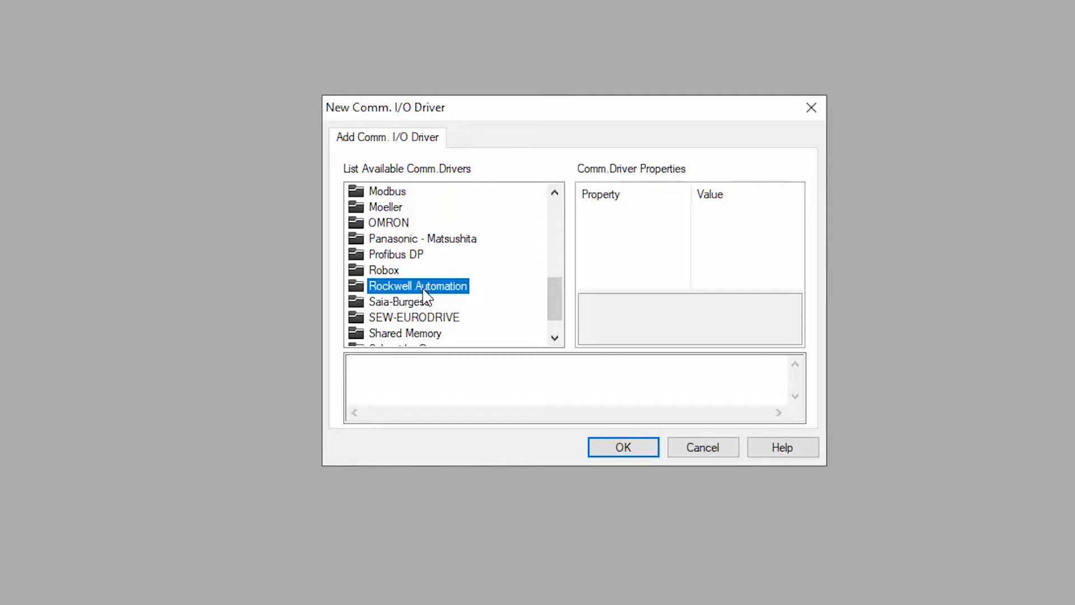
pyautogui.doubleClick(424, 288)
pyautogui.scroll(-1, 424, 293)
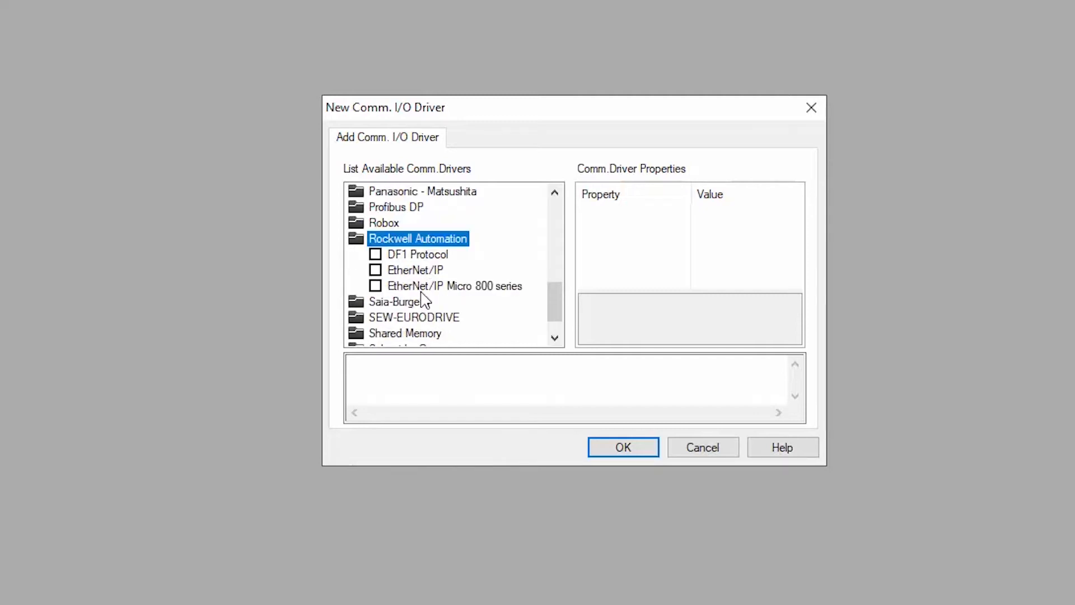
pyautogui.click(376, 270)
pyautogui.click(402, 270)
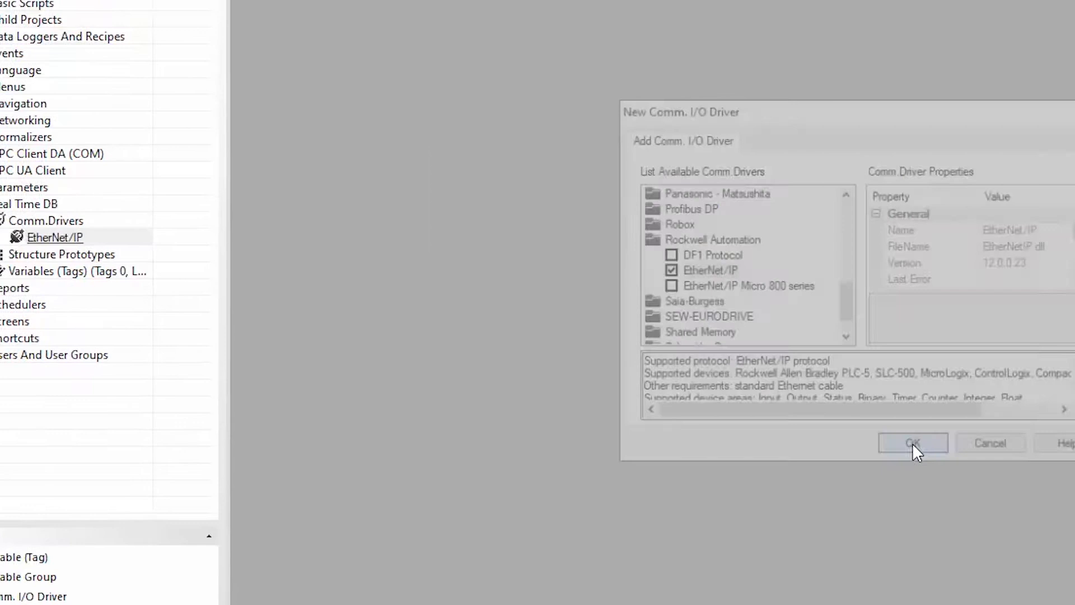
pyautogui.click(624, 448)
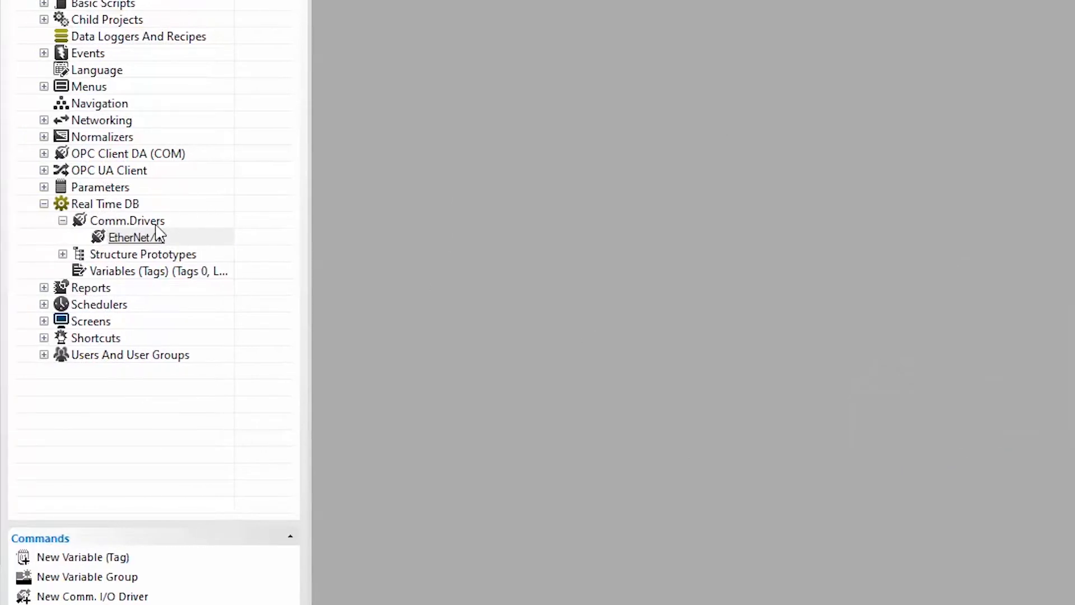
# Add a station to the EtherNet/IP driver and set its Plc Type to ControlLogix - CompactLogix series.
pyautogui.doubleClick(140, 236)
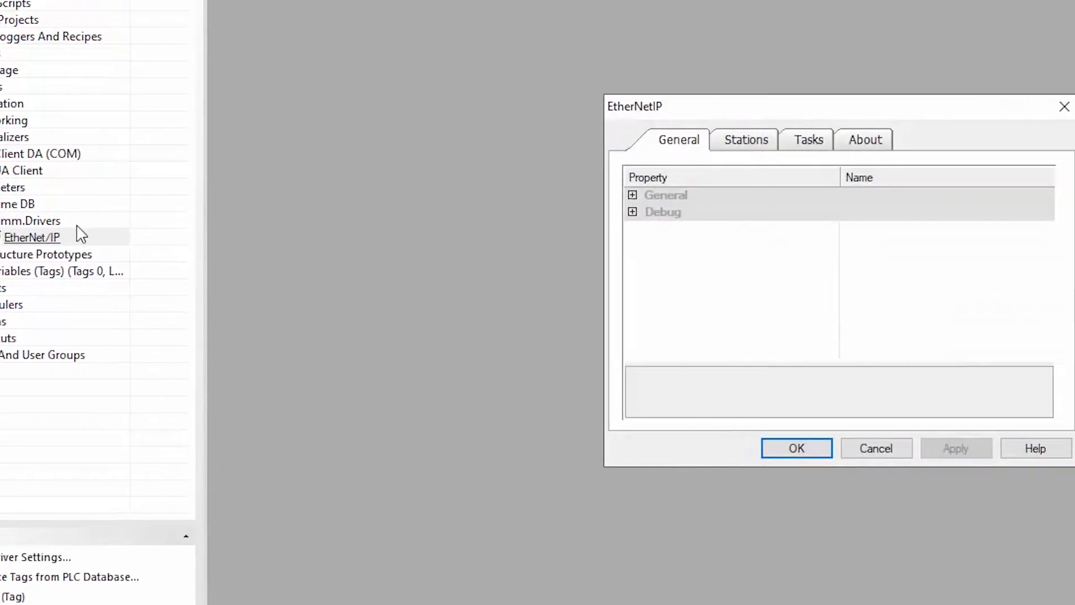
pyautogui.click(759, 143)
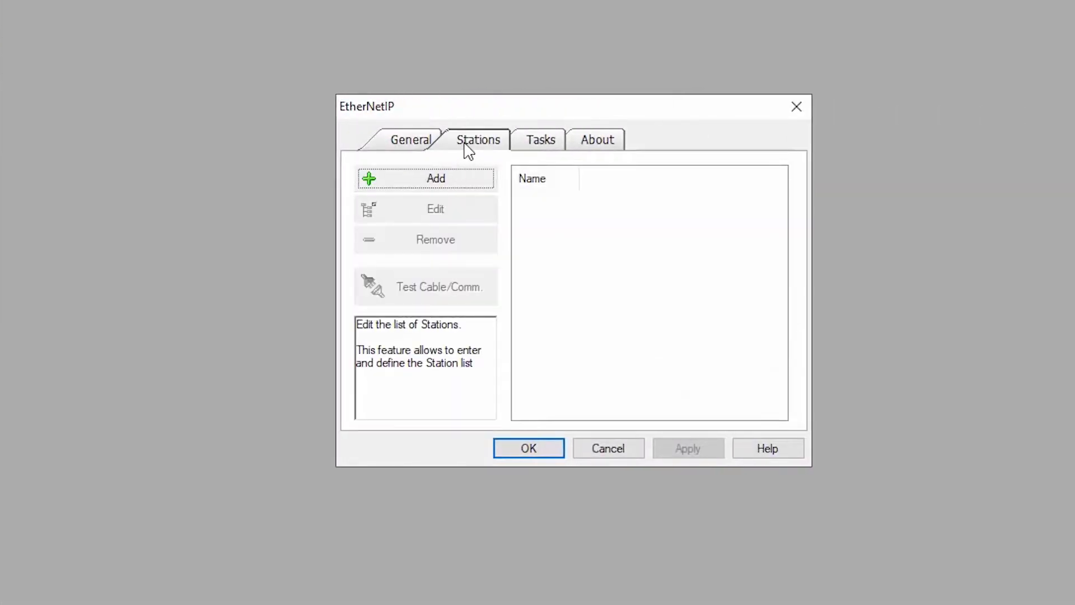
pyautogui.click(464, 182)
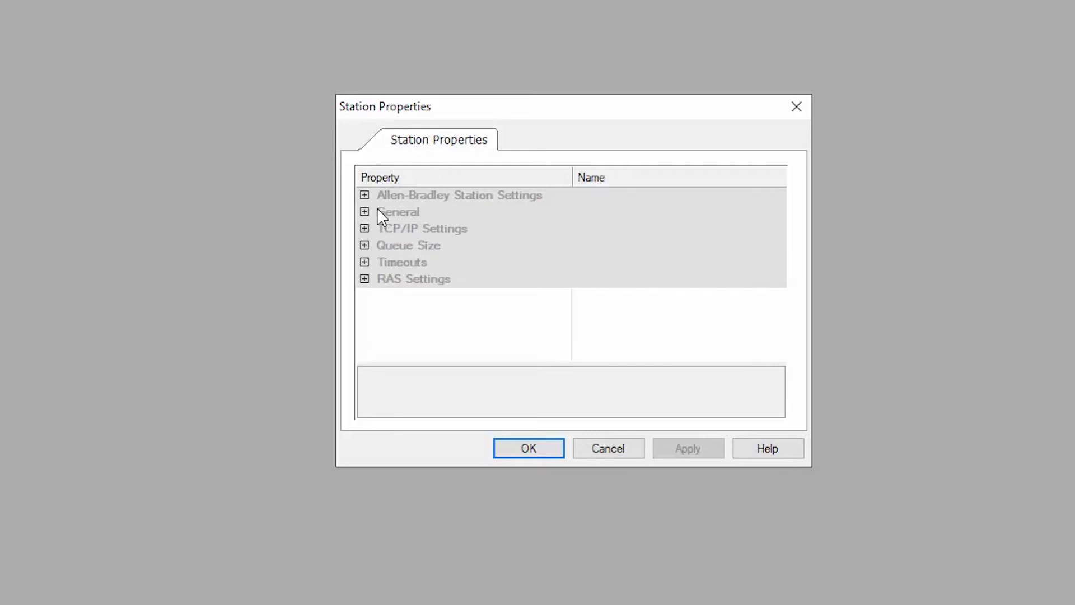
pyautogui.click(365, 195)
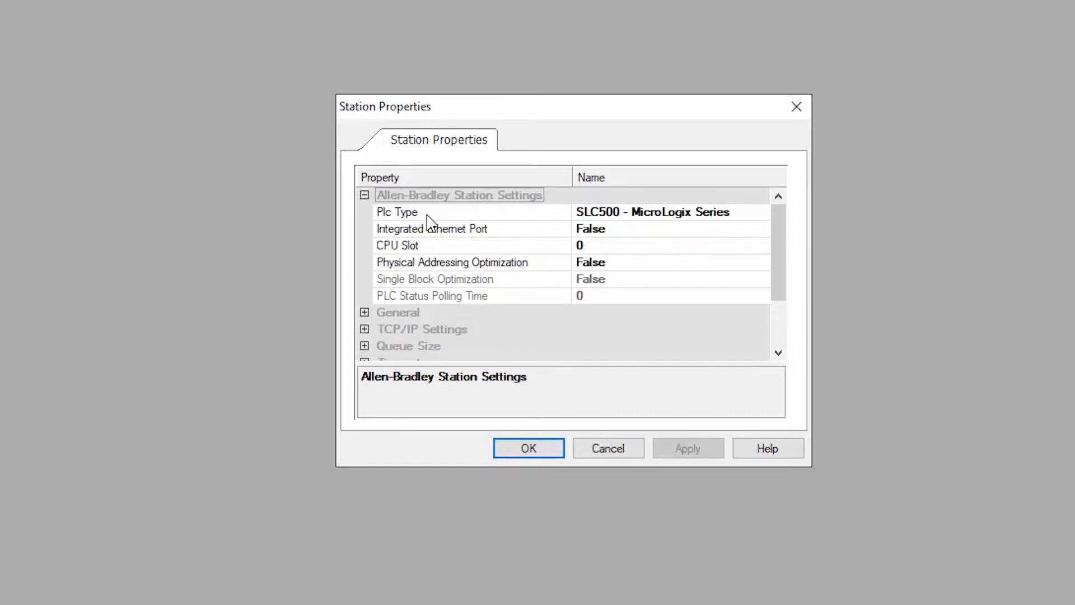
pyautogui.click(762, 213)
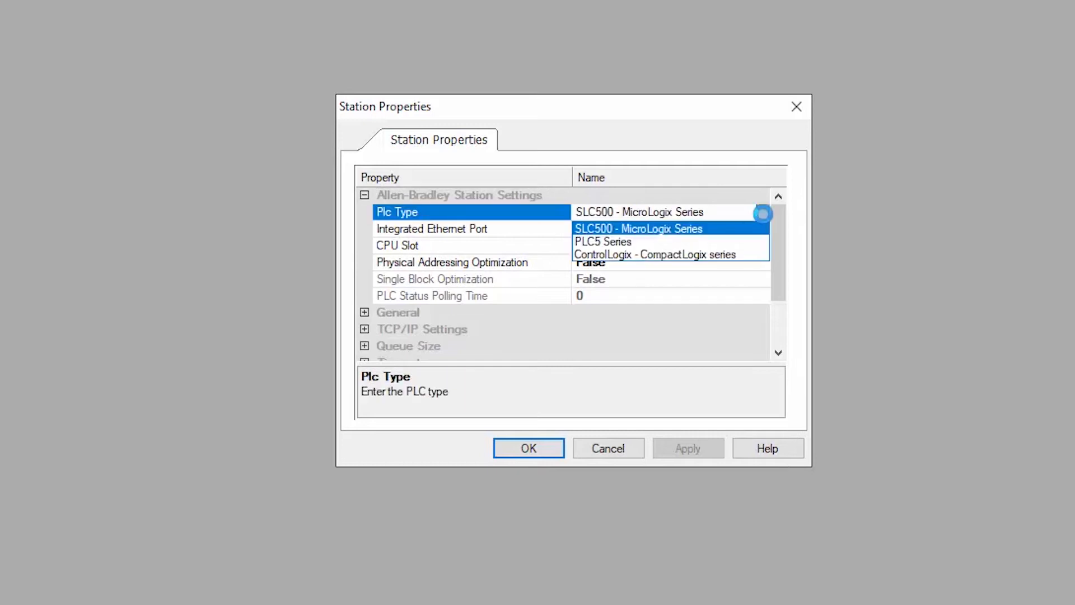
pyautogui.click(629, 256)
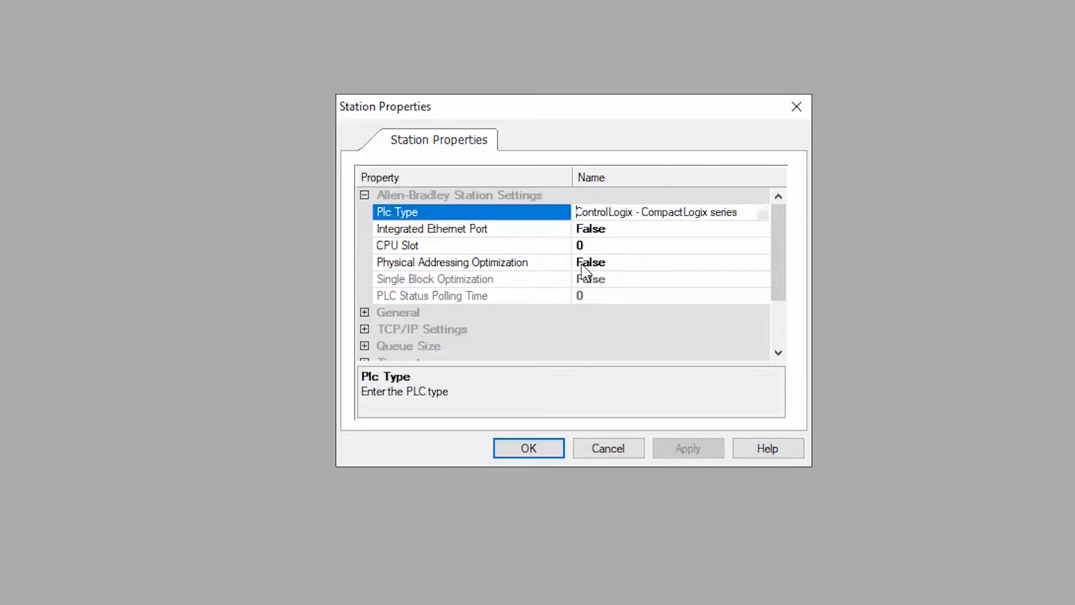
# Set the station's TCP/IP server address to 192.168.1.10 and accept the station and driver settings.
pyautogui.scroll(-1, 374, 297)
pyautogui.click(367, 312)
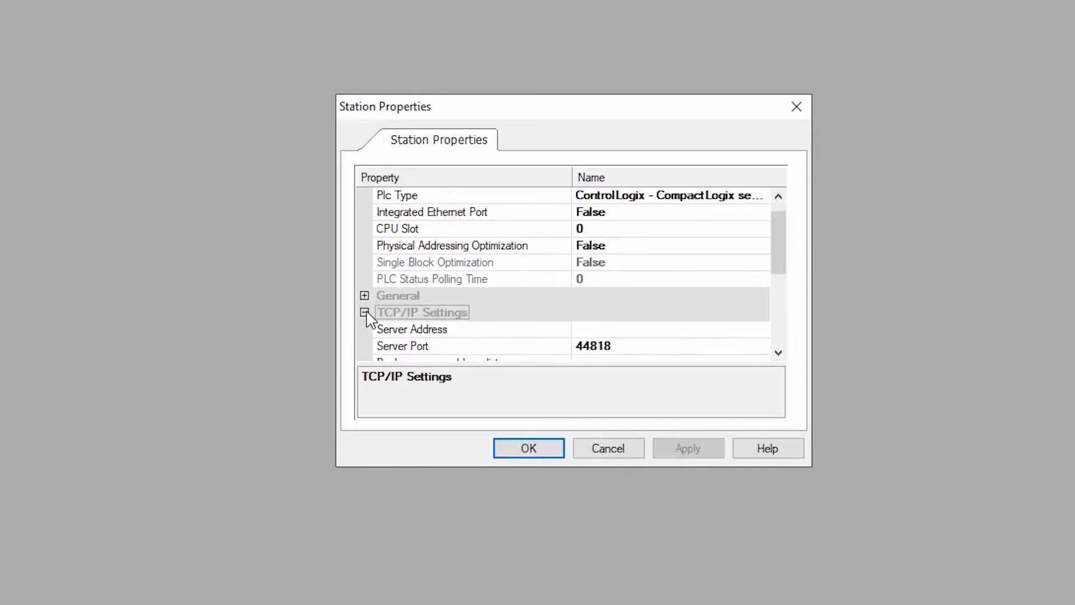
pyautogui.scroll(-2, 370, 308)
pyautogui.click(598, 297)
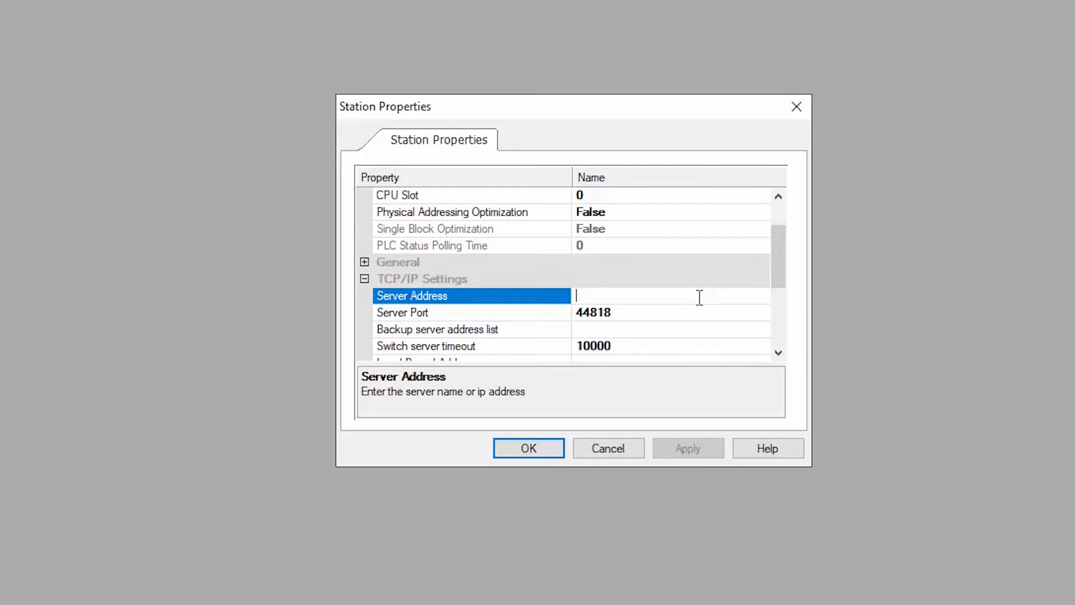
pyautogui.write('192.168.1.10')
pyautogui.click(532, 449)
pyautogui.click(521, 455)
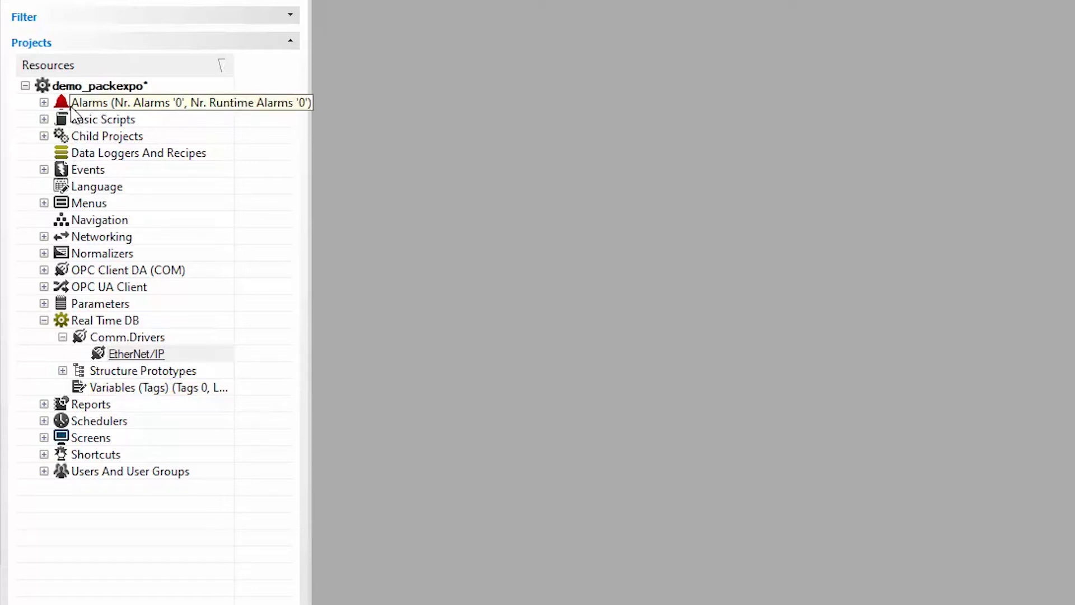
# Open the EtherNet/IP driver's PLC database import and, in COMBIVIS connect, establish the VPN connection to the C6 Router.
pyautogui.rightClick(161, 359)
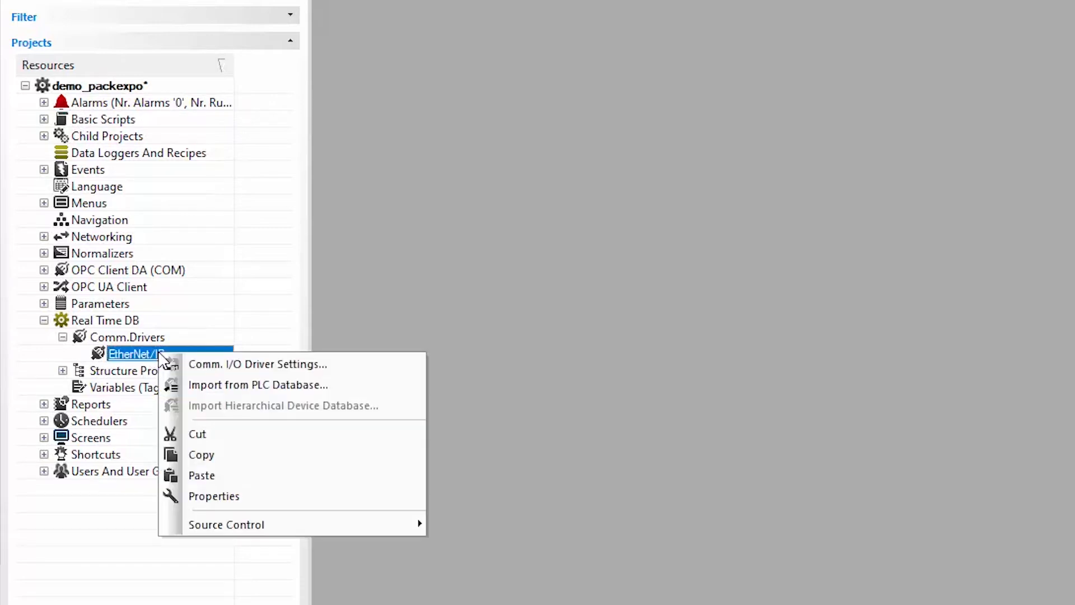
pyautogui.click(185, 386)
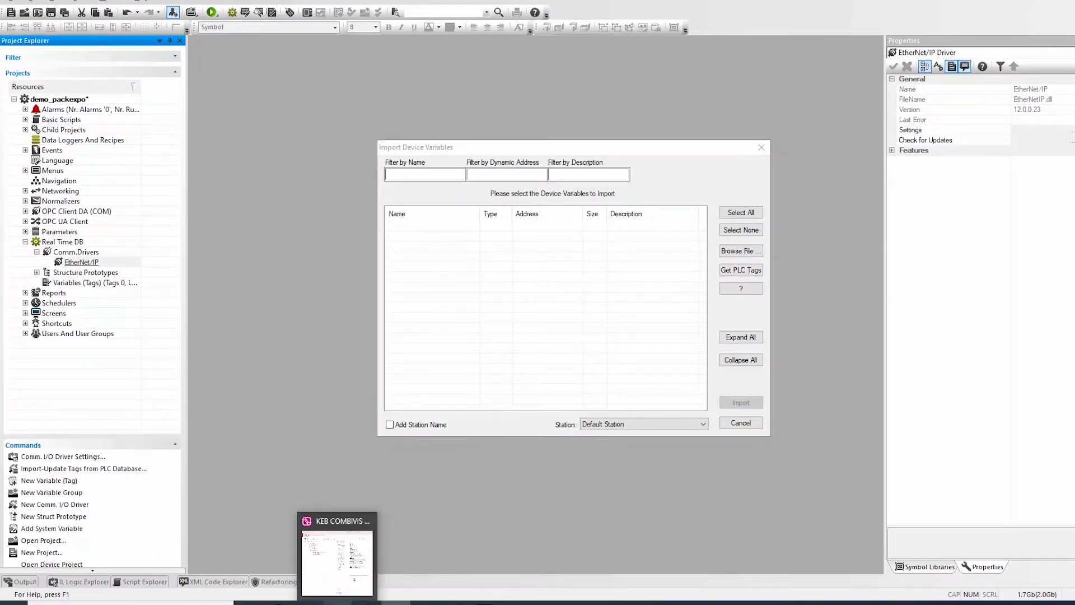
pyautogui.click(337, 602)
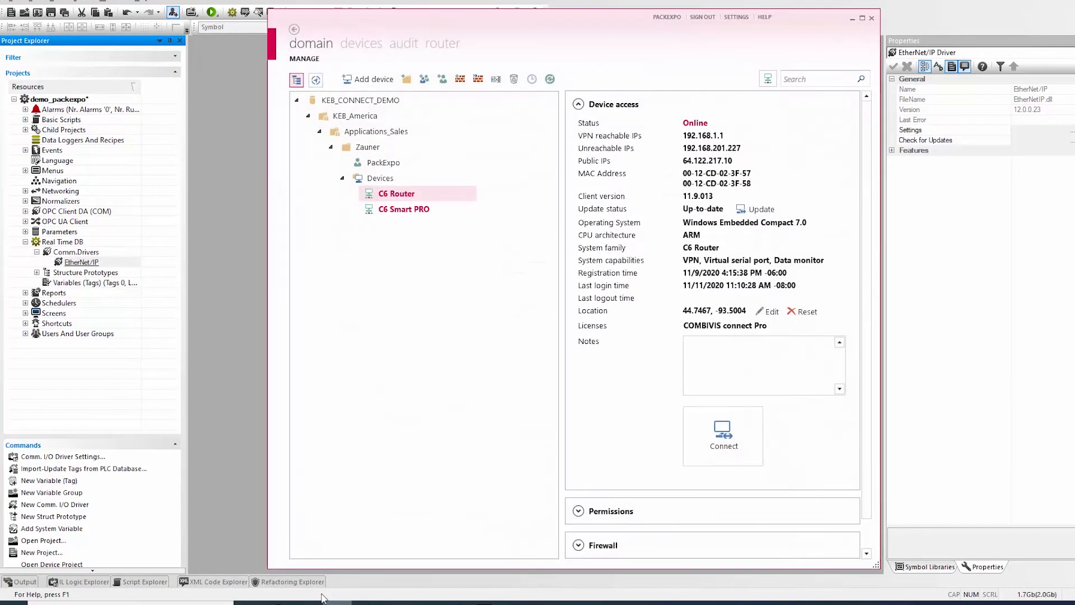
pyautogui.click(711, 448)
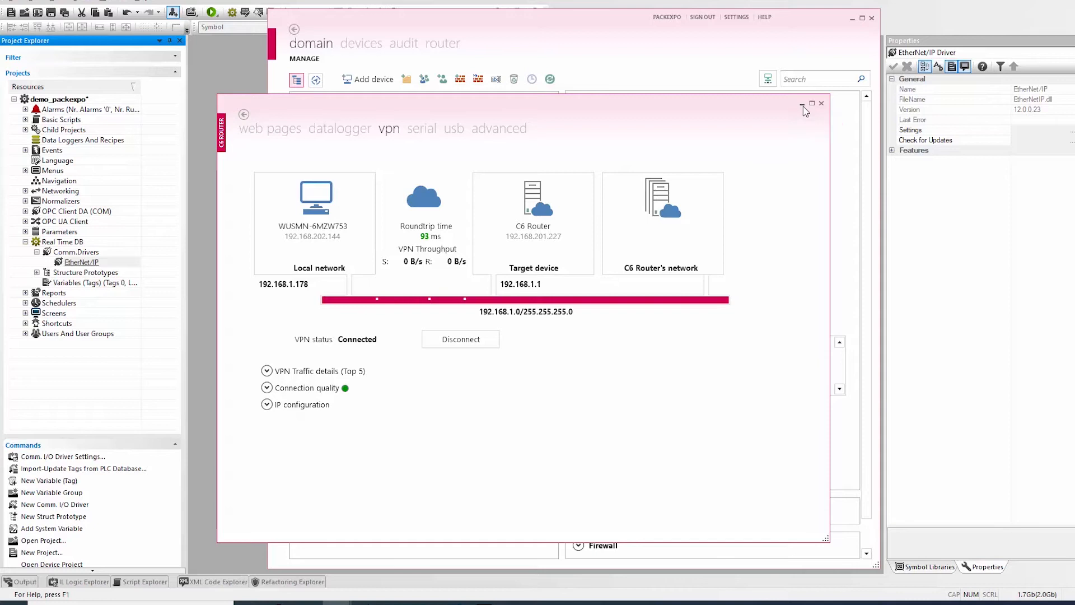
pyautogui.click(803, 106)
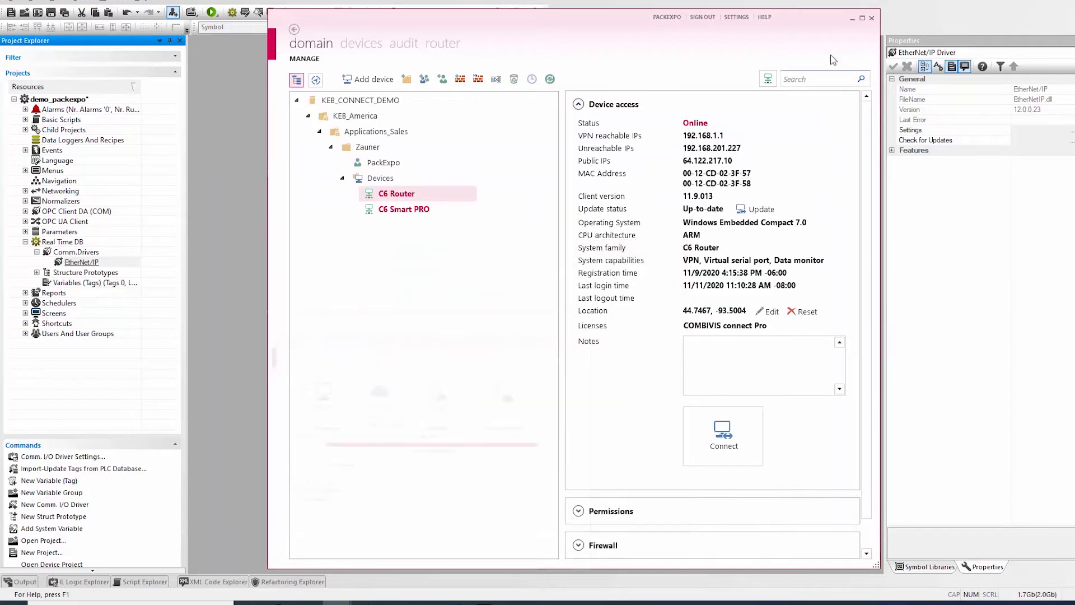
pyautogui.click(852, 19)
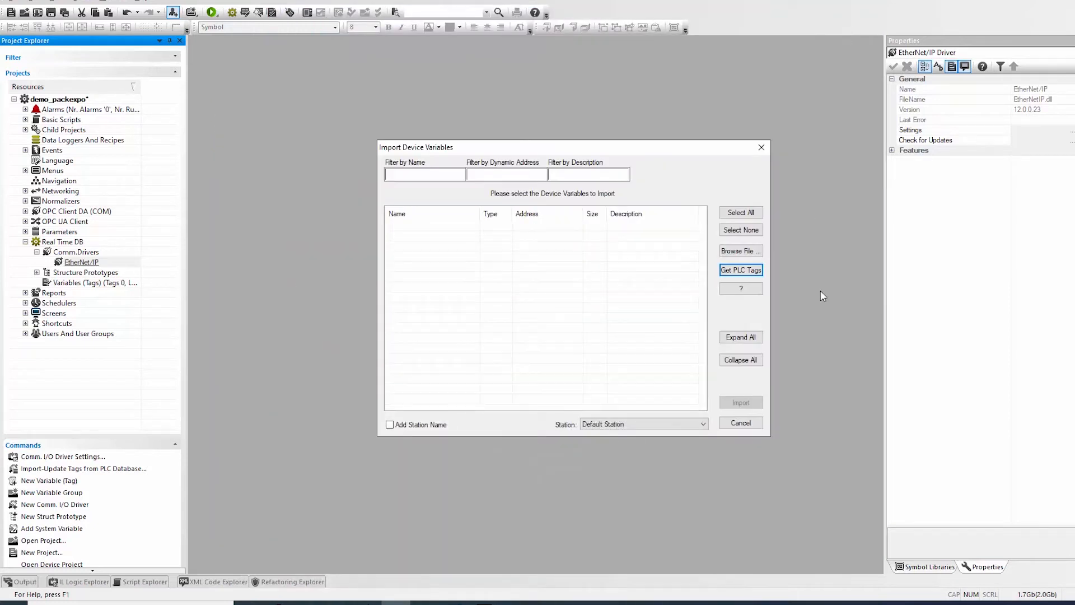
# Get the PLC tags from the controller and import all of them, replacing the existing TIMERStruct definition.
pyautogui.click(730, 272)
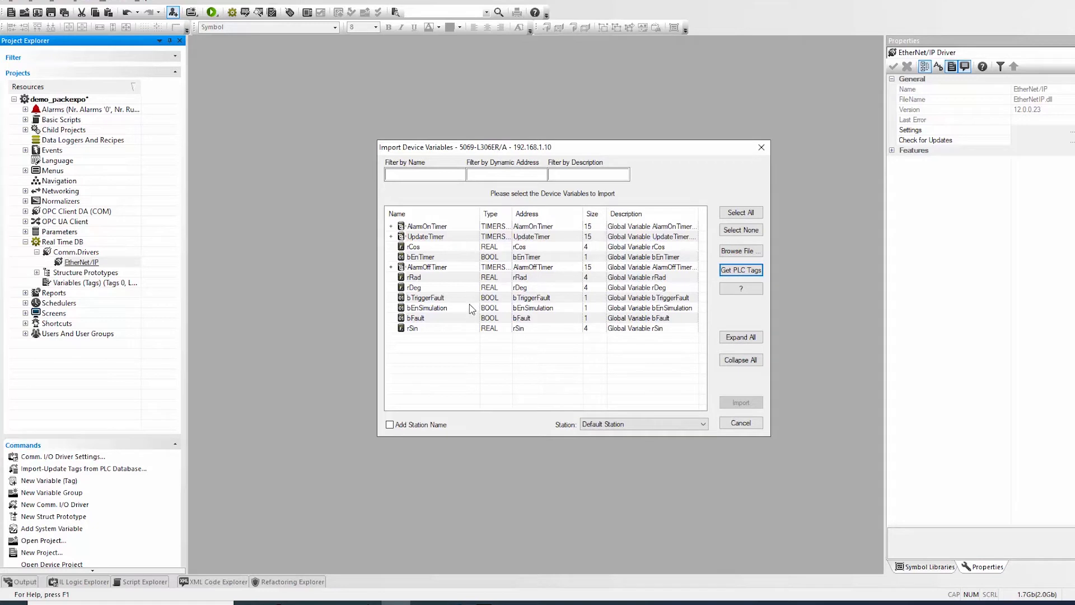
pyautogui.click(741, 213)
pyautogui.click(749, 403)
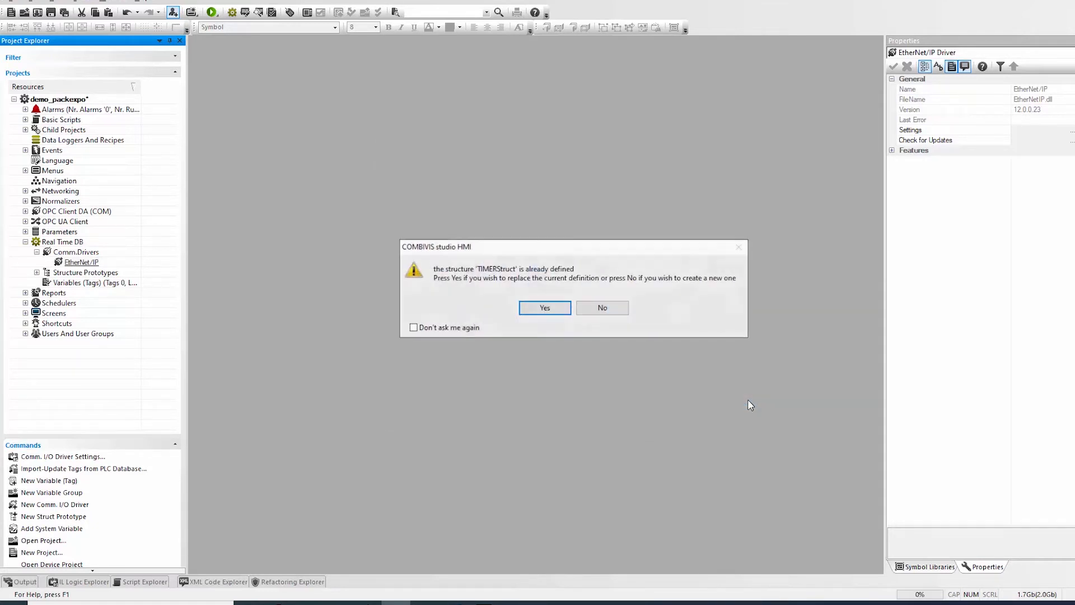
pyautogui.click(539, 310)
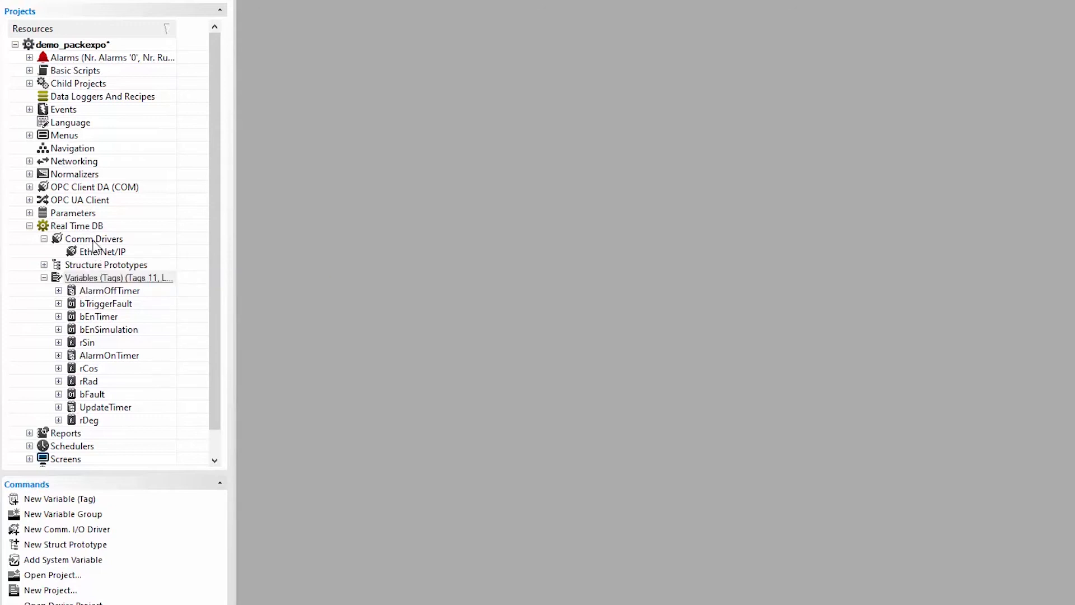
# Add a new data logger under Data Loggers And Recipes.
pyautogui.click(78, 100)
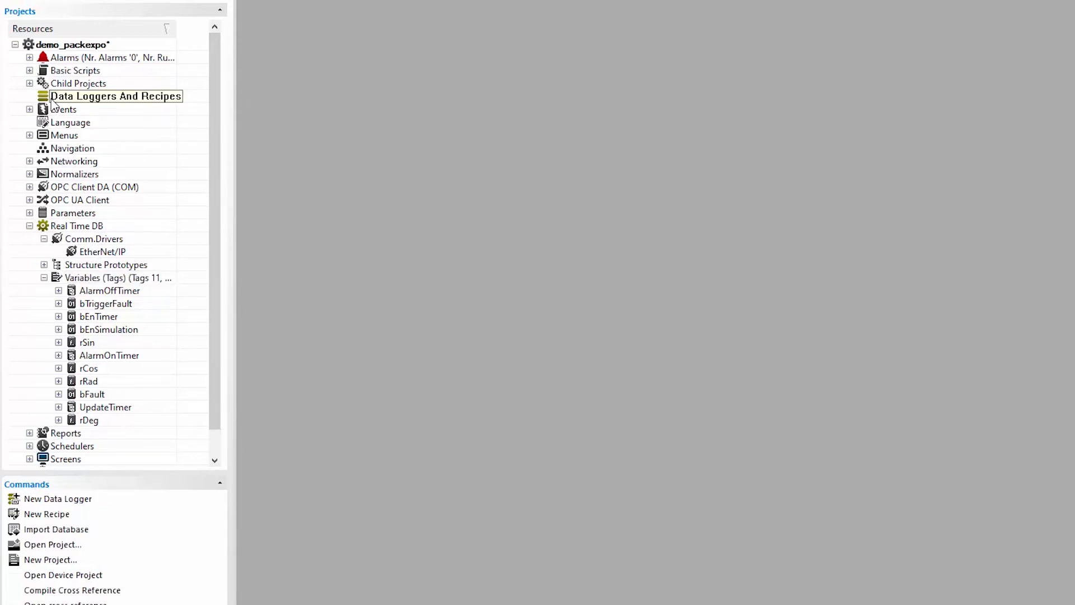
pyautogui.rightClick(52, 101)
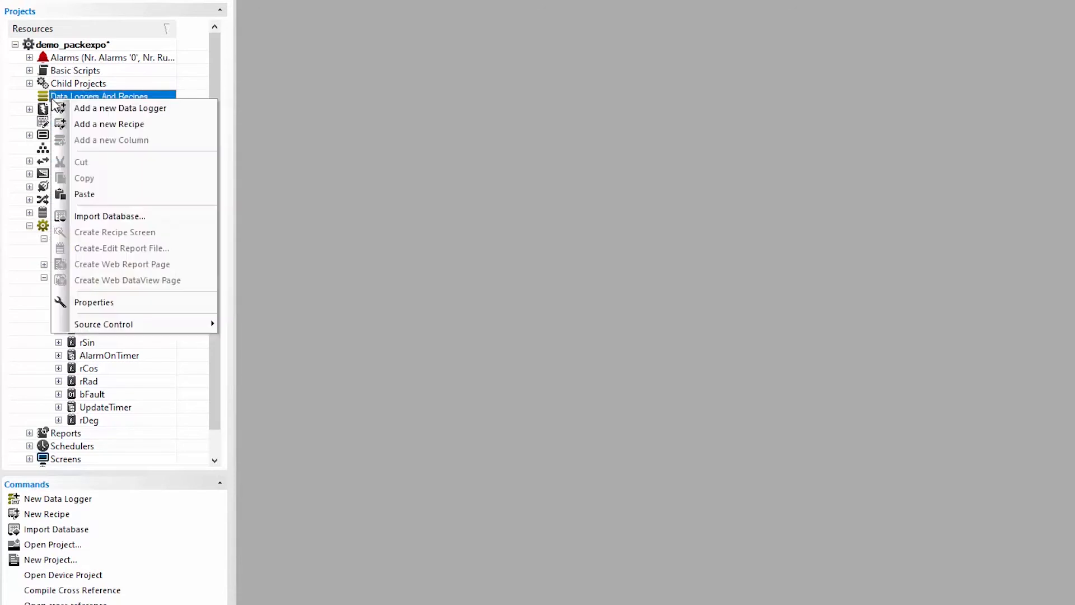
pyautogui.click(82, 109)
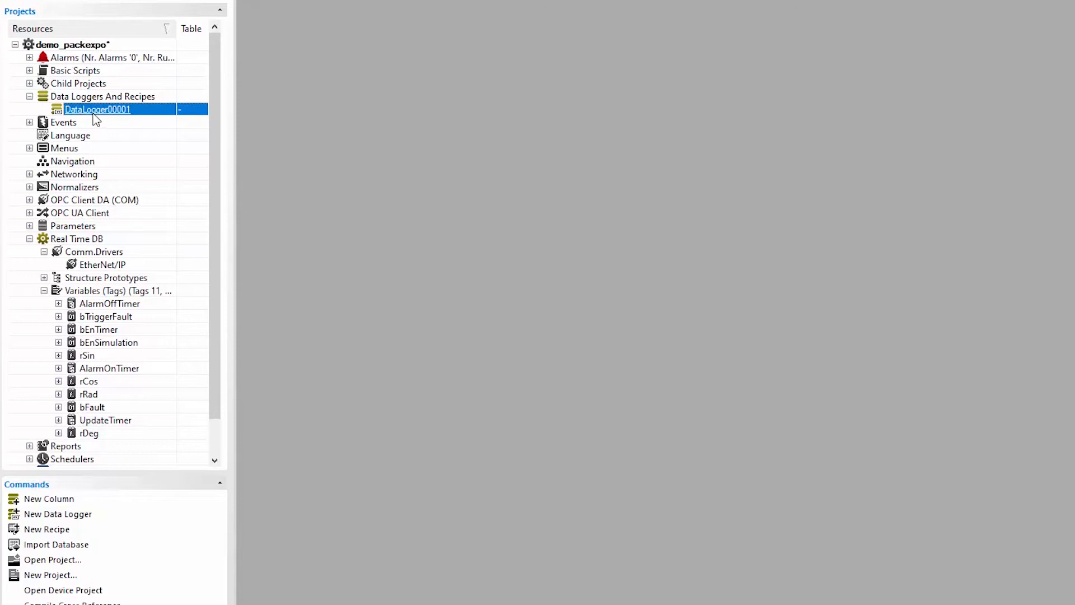
# Add the rSin and rCos tags to DataLogger00001 as its logged columns.
pyautogui.click(103, 356)
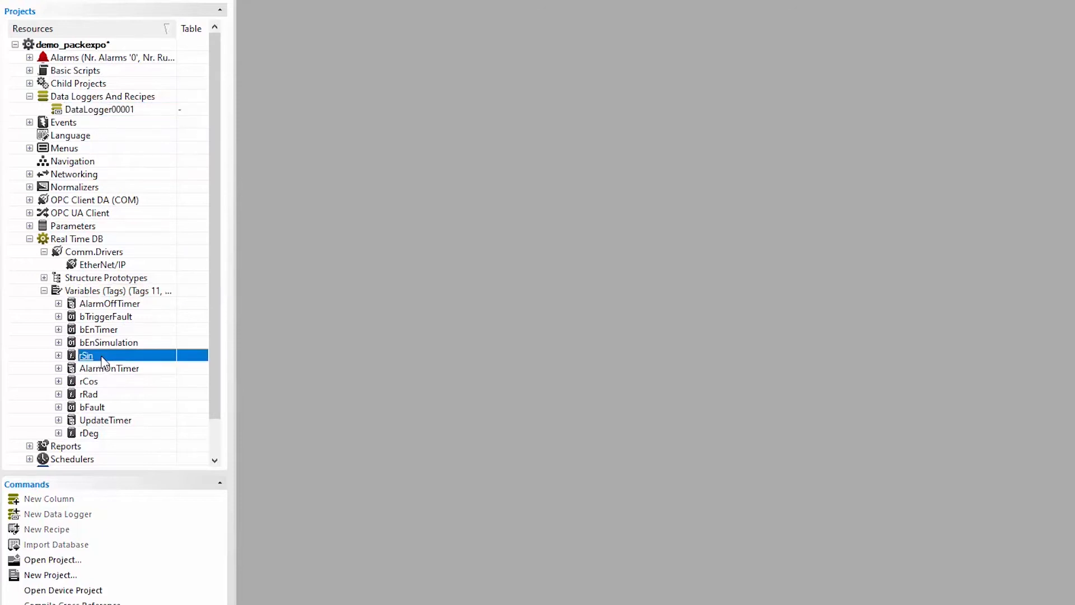
pyautogui.keyDown('ctrl'); pyautogui.click(103, 385); pyautogui.keyUp('ctrl')
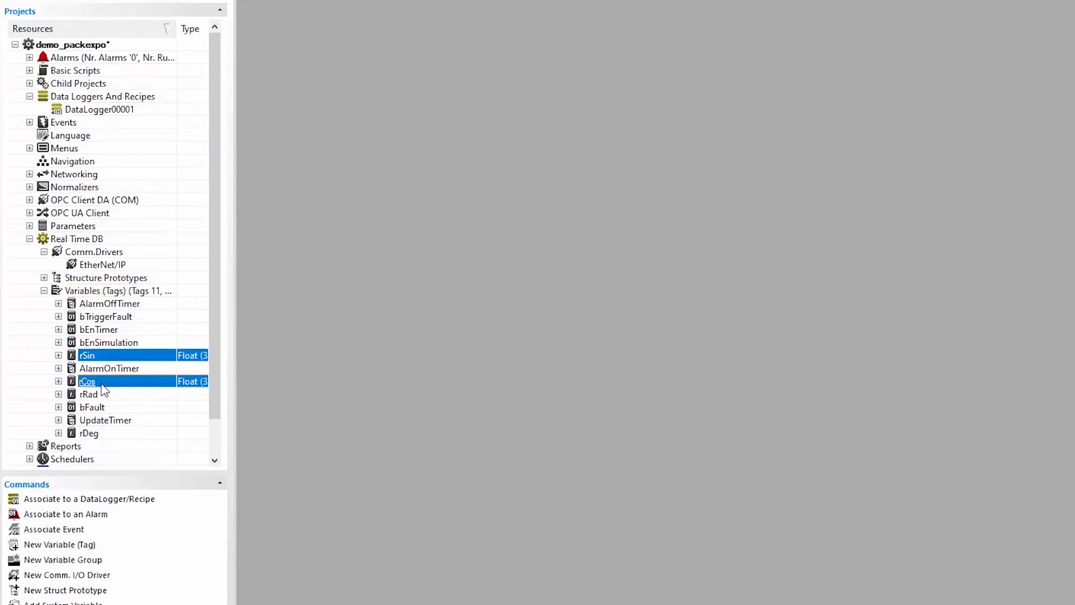
pyautogui.moveTo(102, 359); pyautogui.dragTo(118, 117)
# Enable Save as CSV File for DataLogger00001 and apply the change.
pyautogui.click(116, 112)
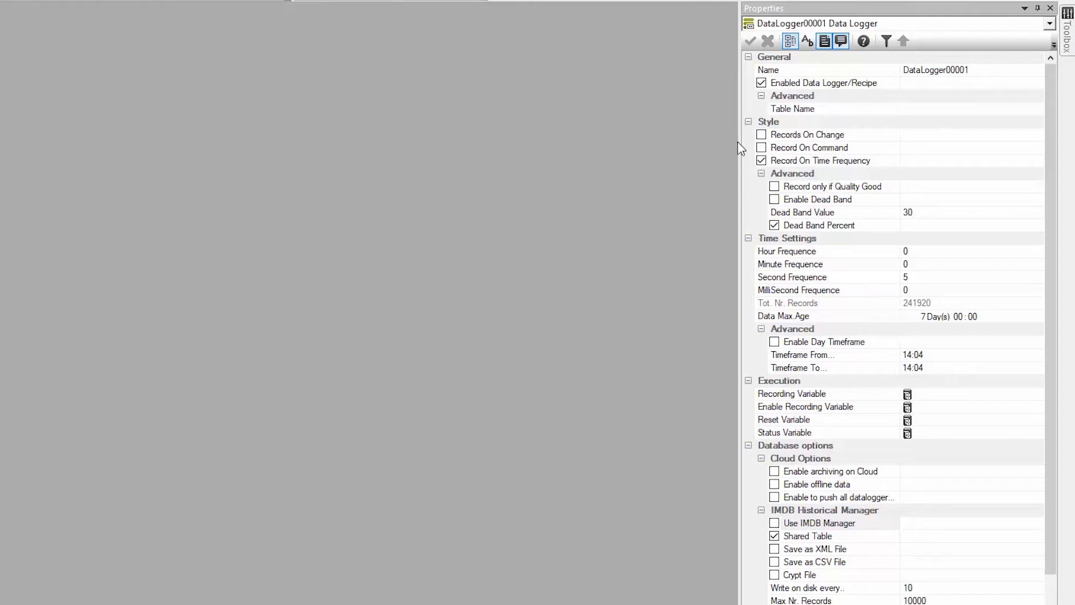
pyautogui.click(782, 163)
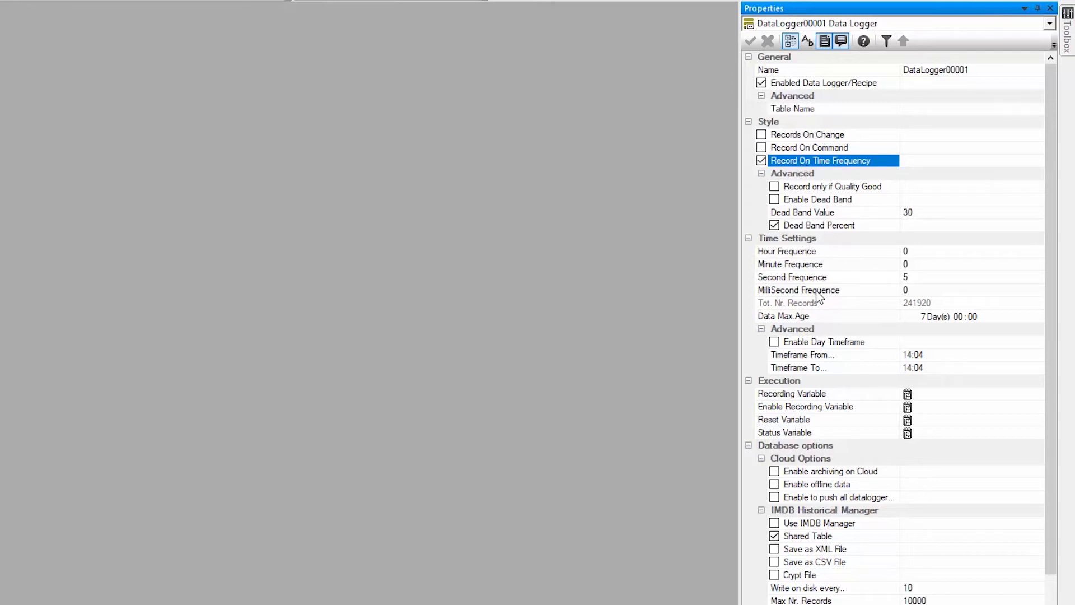
pyautogui.scroll(-1, 818, 277)
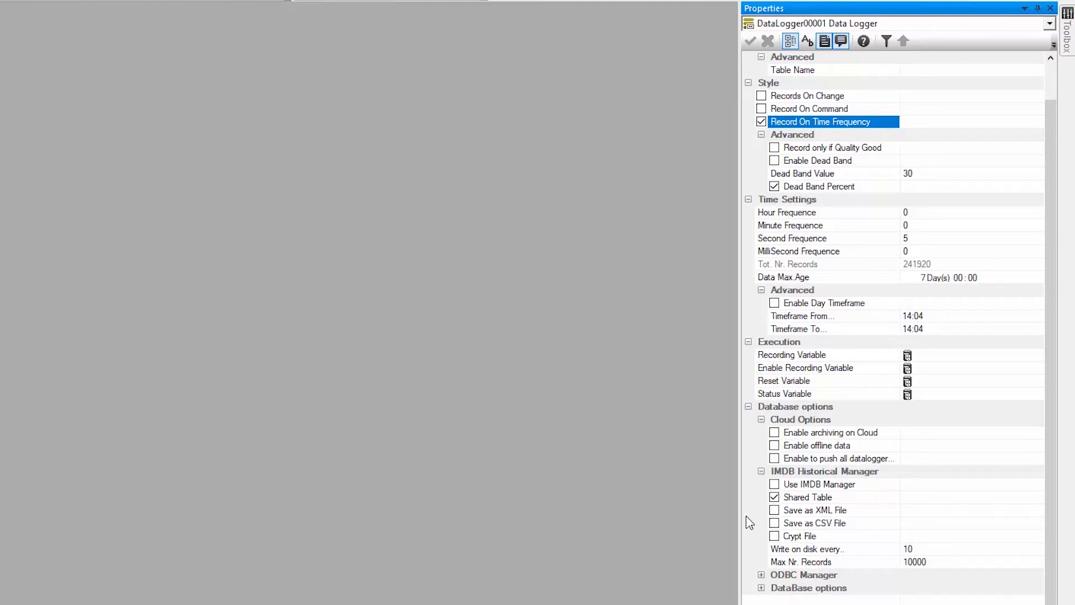
pyautogui.click(775, 523)
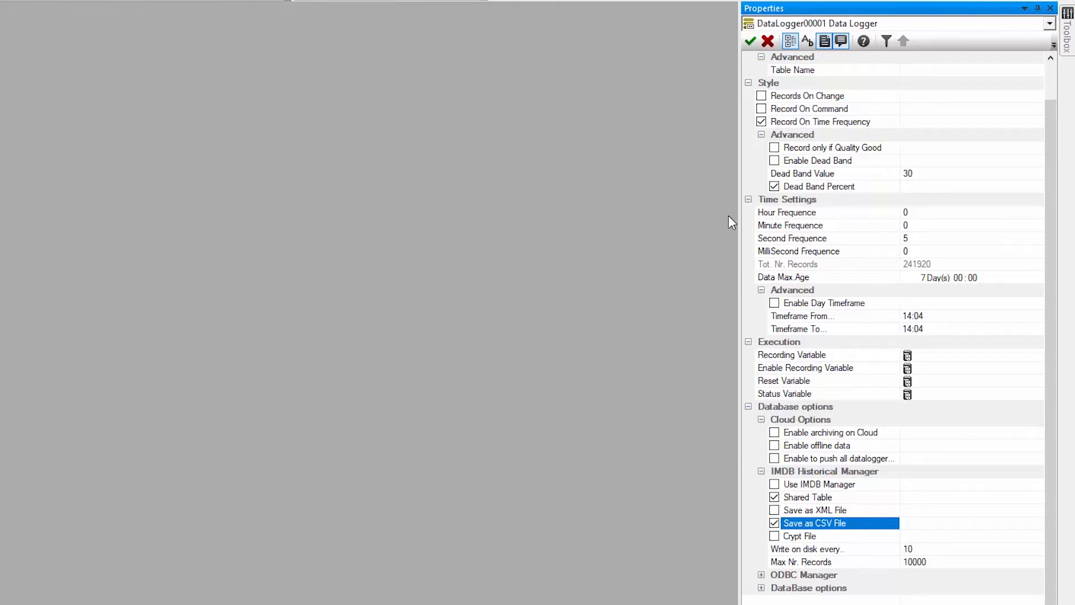
pyautogui.click(750, 43)
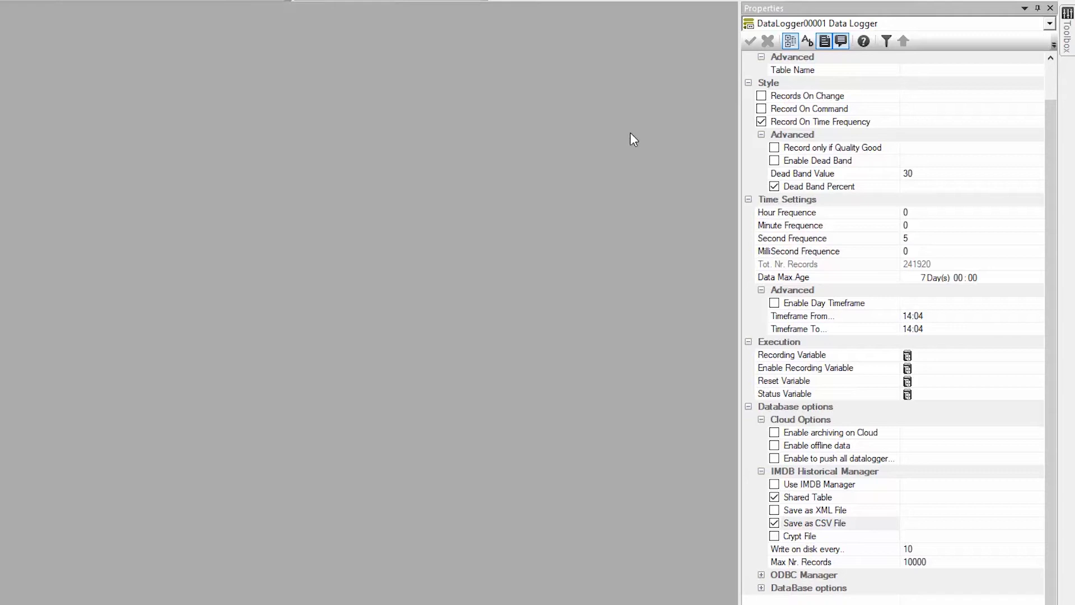
pyautogui.click(781, 424)
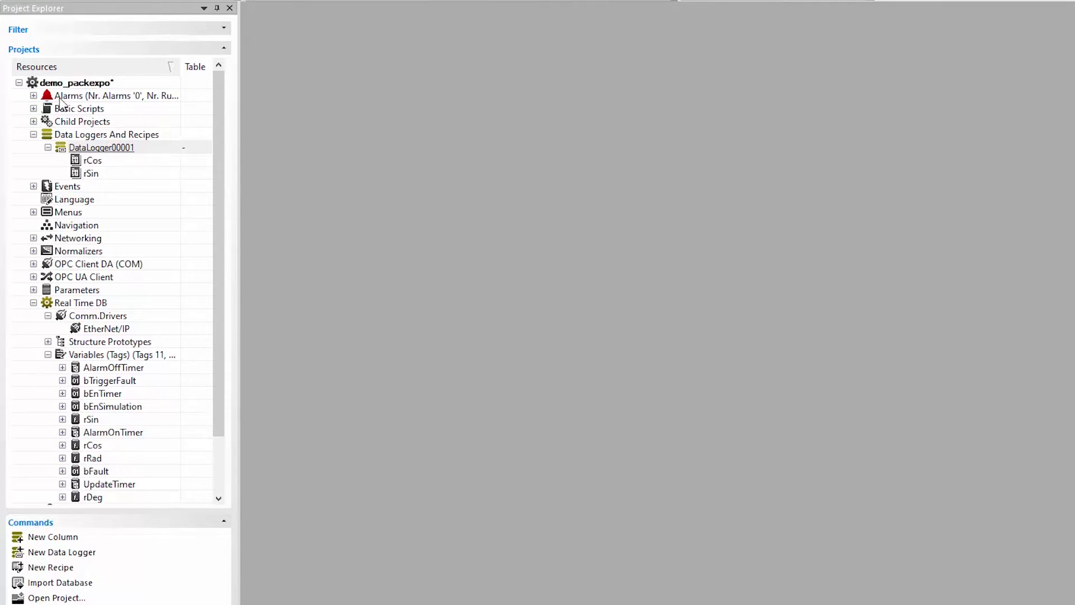
# Add a new alarm to the project, set its alarm variable to bFault and apply the change.
pyautogui.click(35, 97)
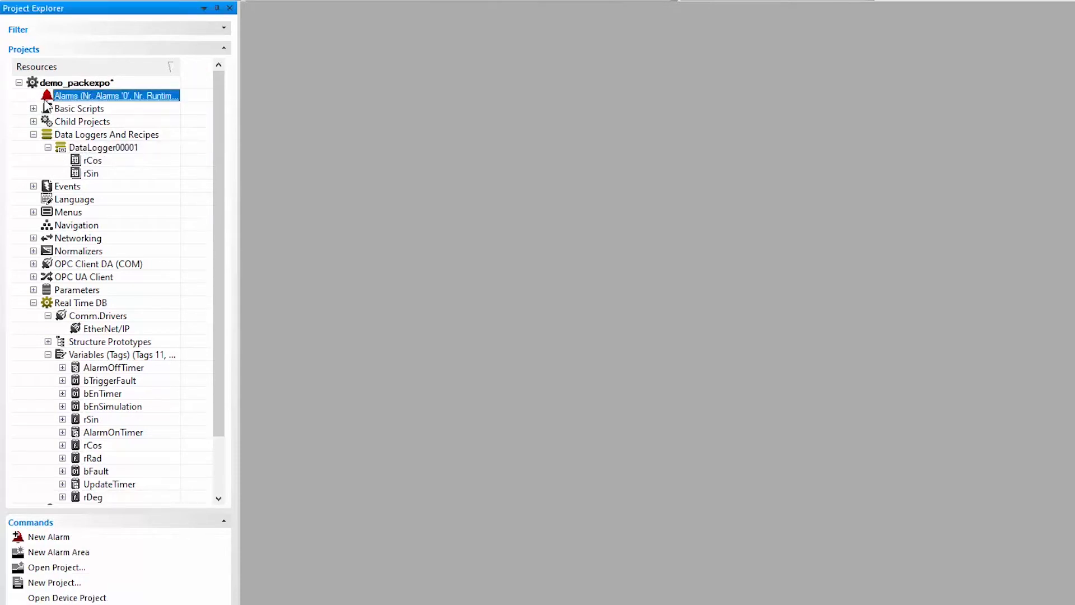
pyautogui.rightClick(75, 97)
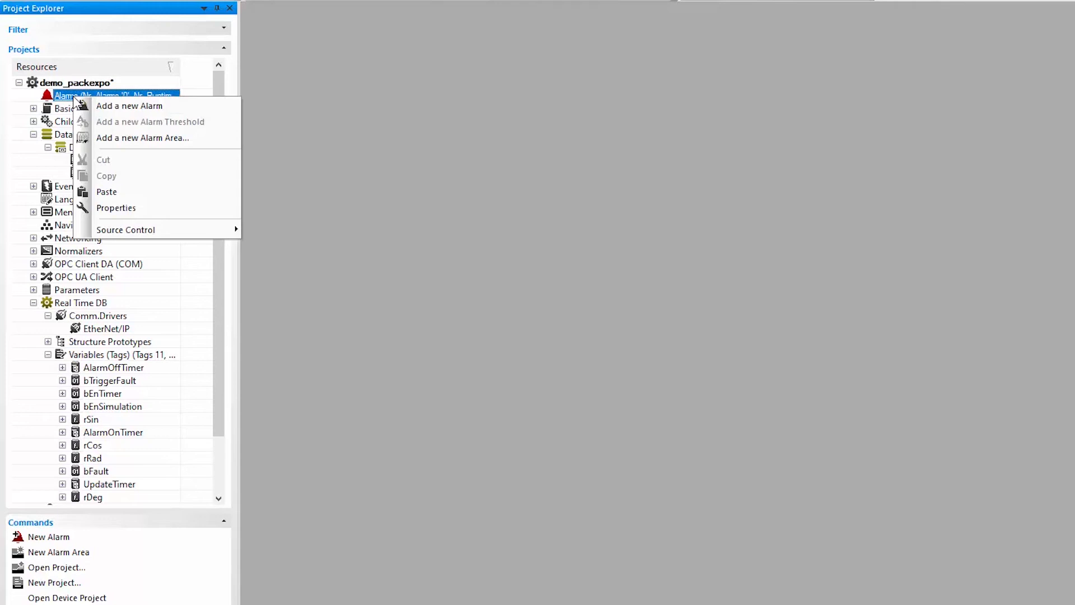
pyautogui.click(98, 107)
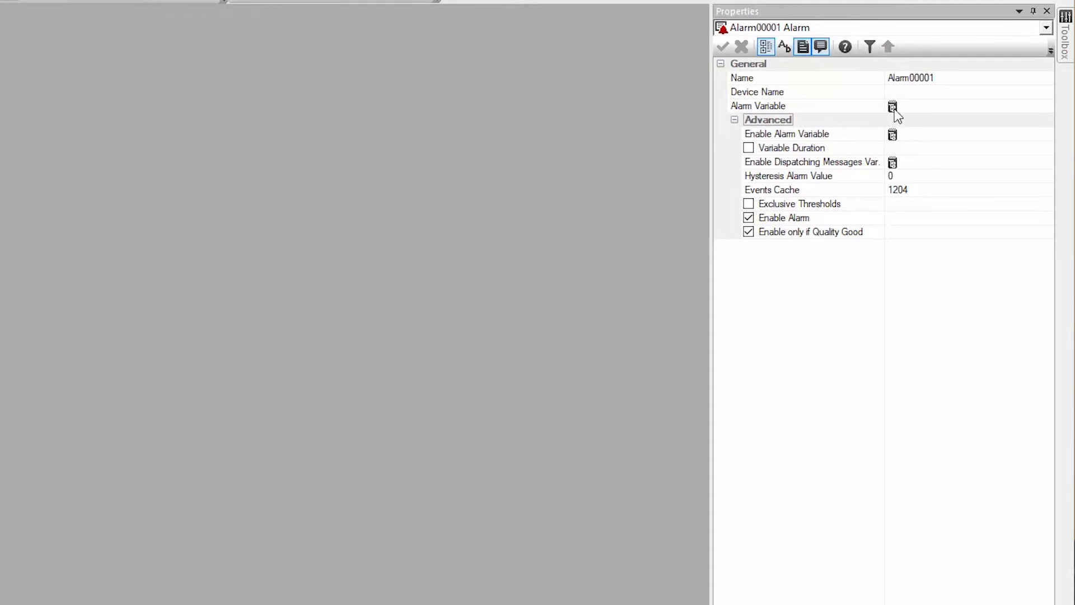
pyautogui.click(925, 107)
pyautogui.click(1049, 106)
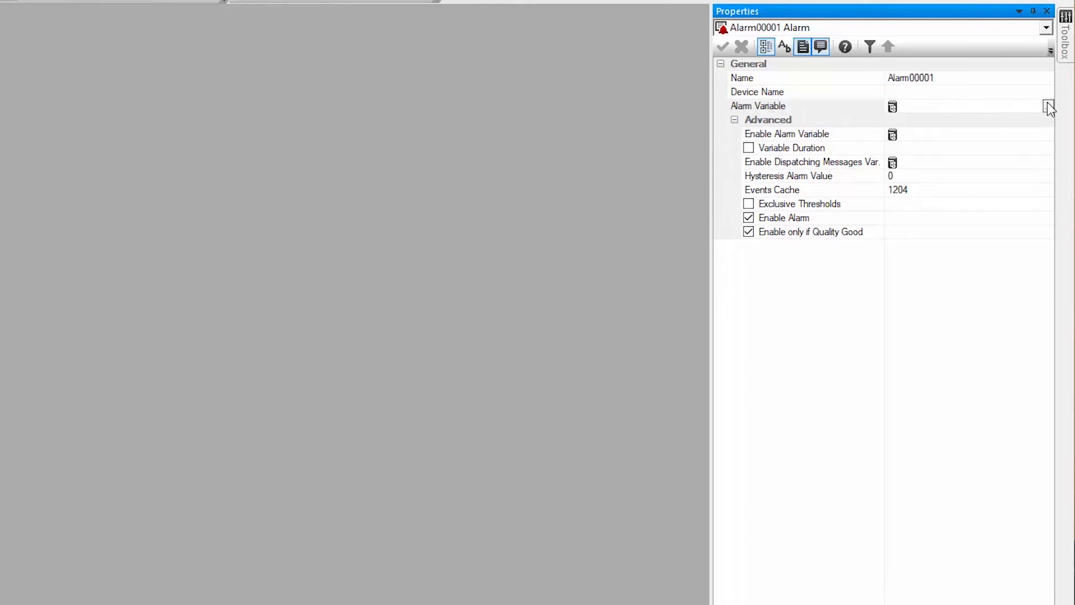
pyautogui.click(738, 421)
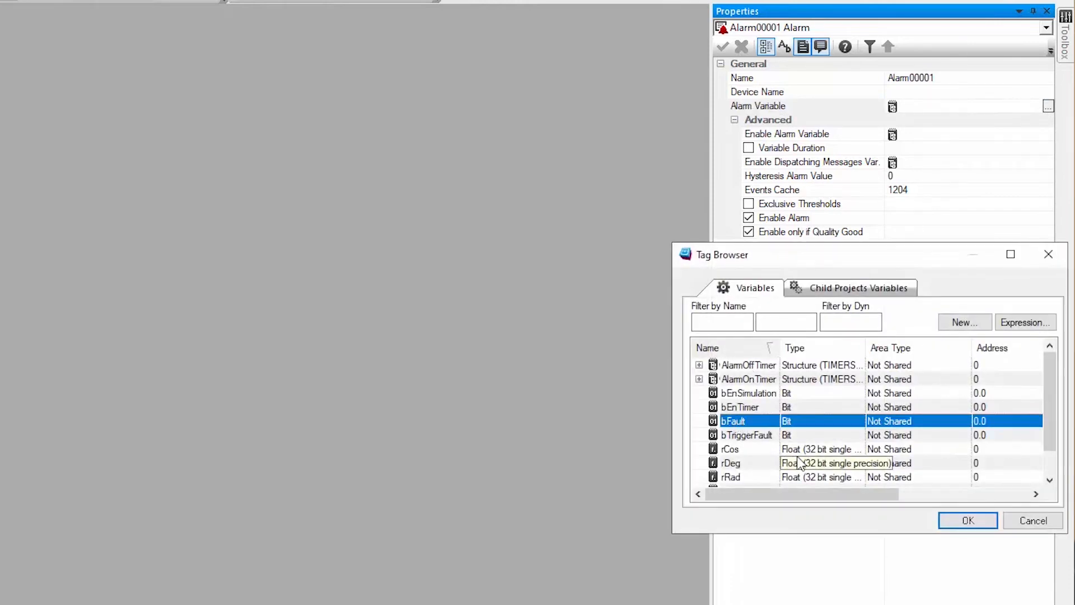
pyautogui.click(959, 522)
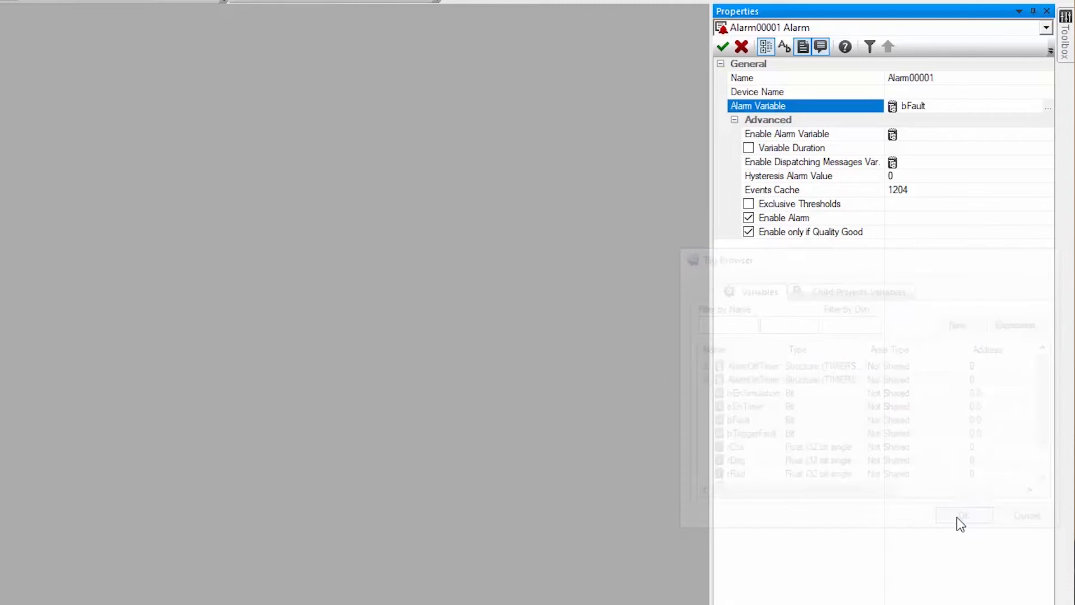
pyautogui.click(723, 48)
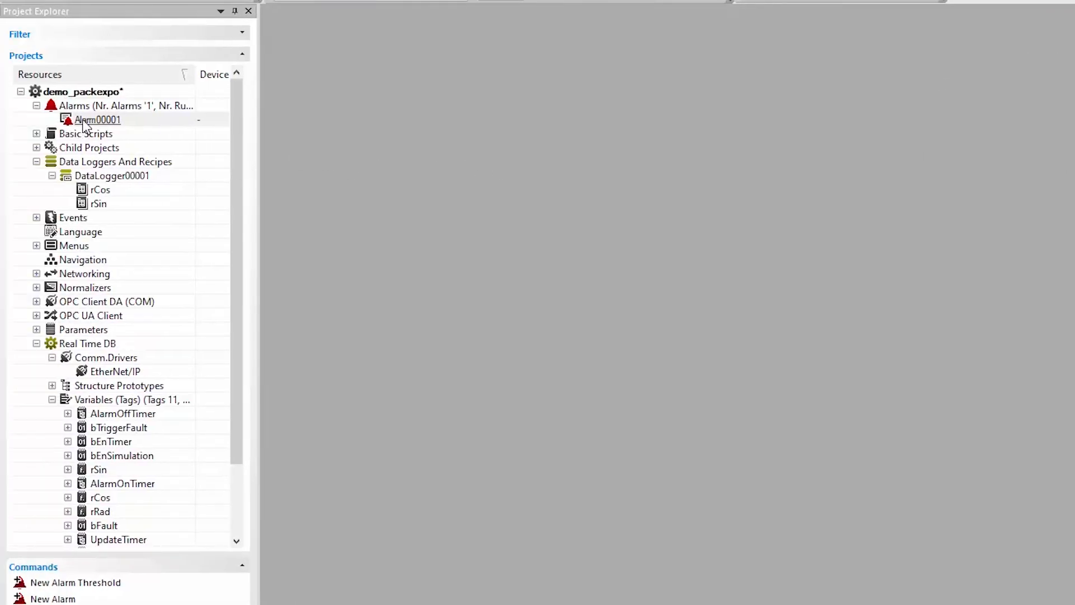
# Add a new alarm threshold to Alarm00001 and review its execution, style and notification settings.
pyautogui.rightClick(83, 124)
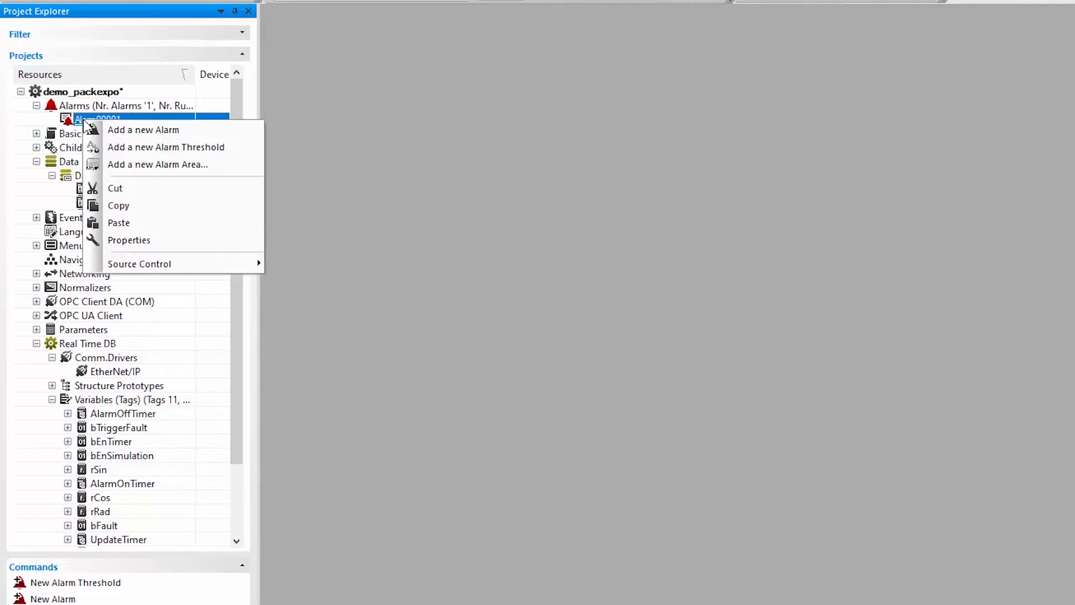
pyautogui.click(110, 148)
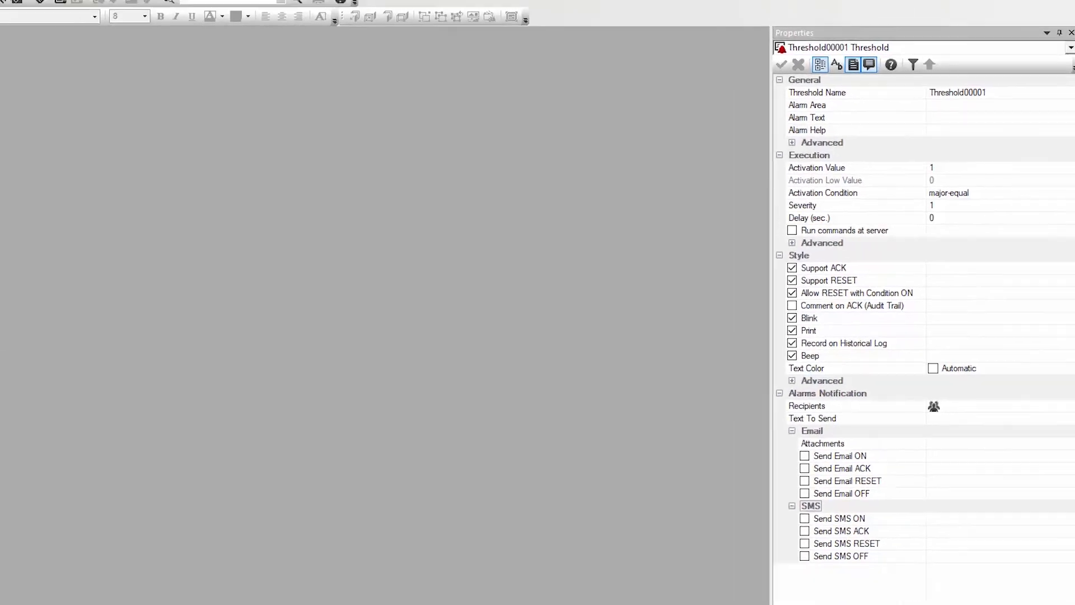
pyautogui.scroll(-1, 114, 329)
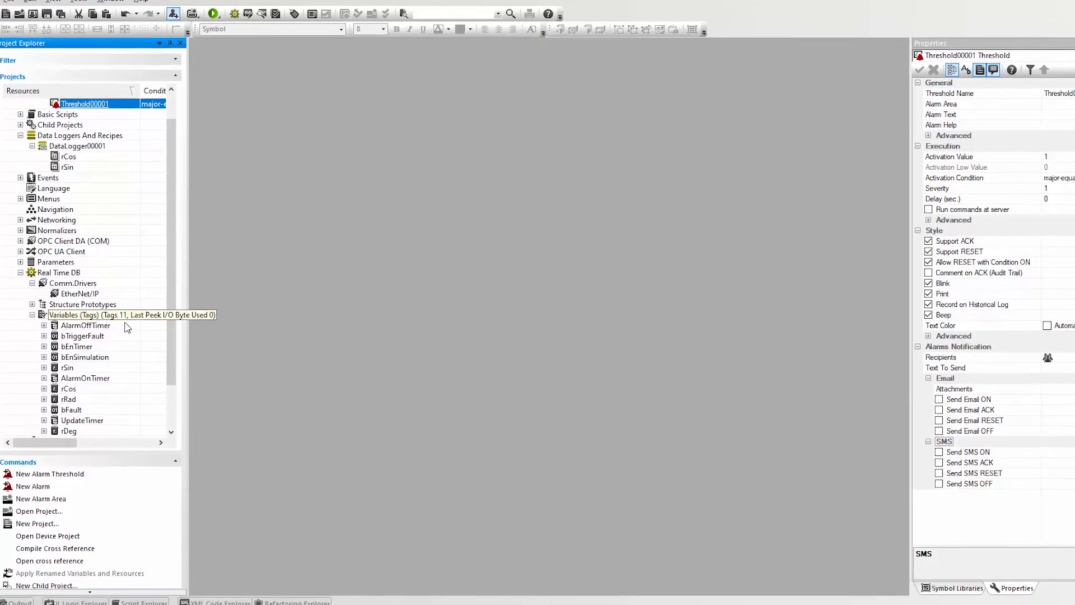
pyautogui.moveTo(190, 320); pyautogui.dragTo(190, 367)
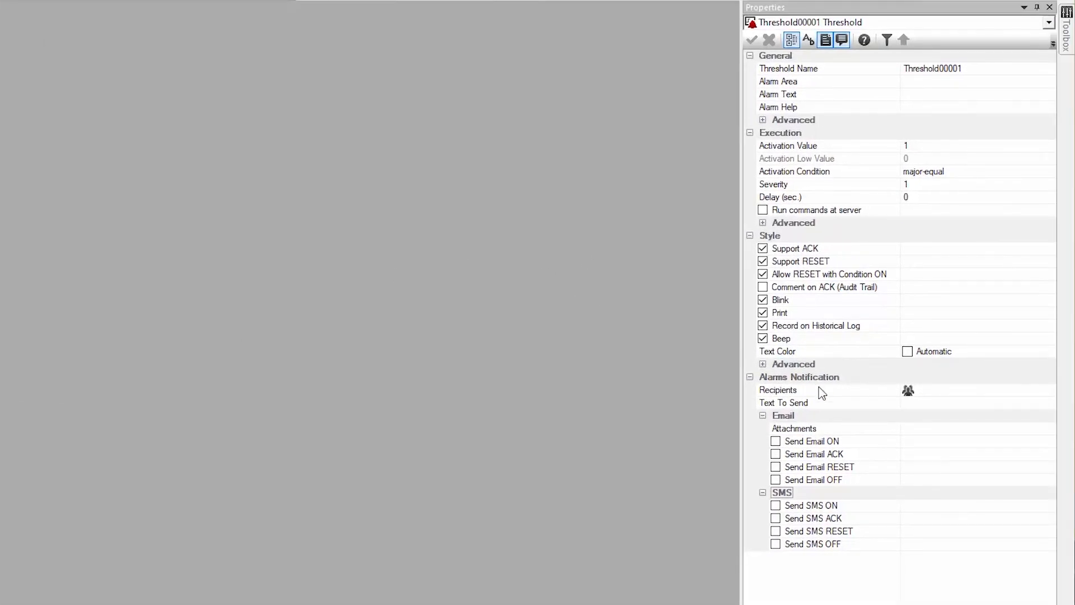
pyautogui.click(812, 430)
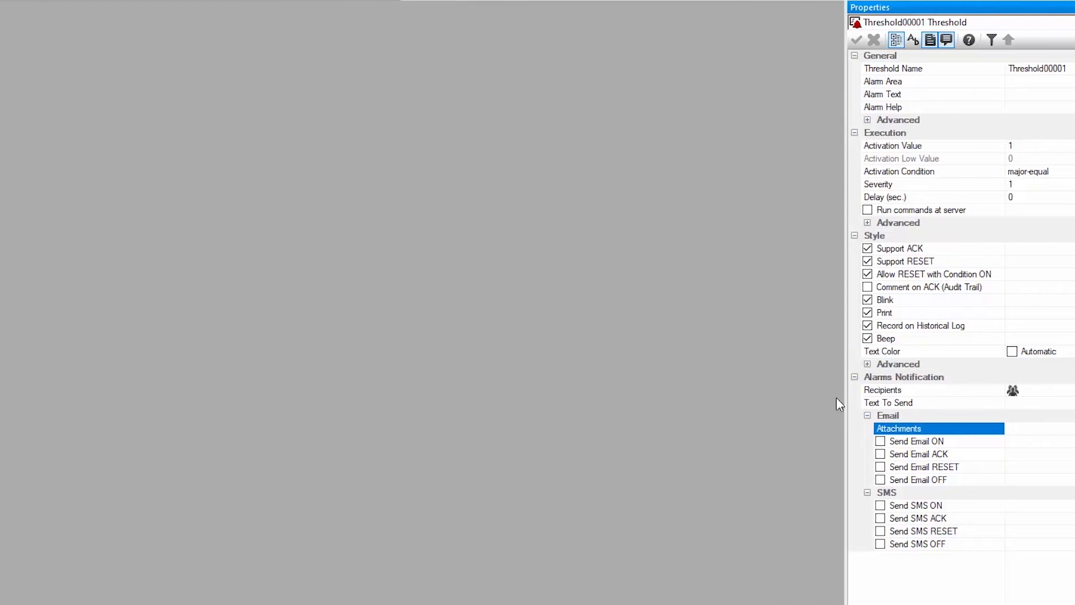
pyautogui.scroll(3, 136, 212)
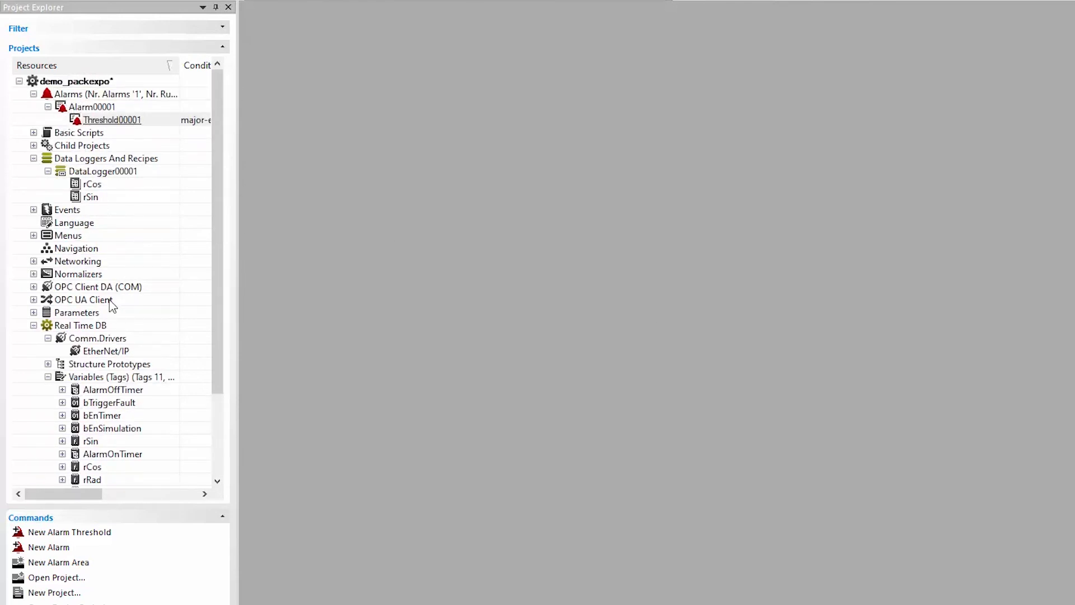
# Collapse the Real Time DB resources and open the 0_TREND screen for editing.
pyautogui.click(34, 326)
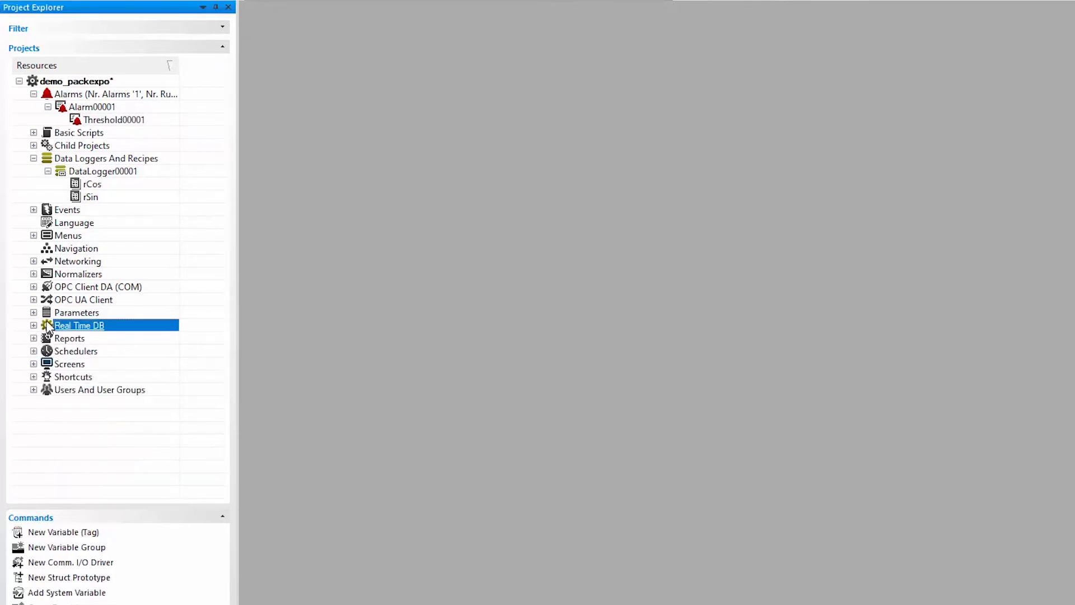
pyautogui.click(34, 364)
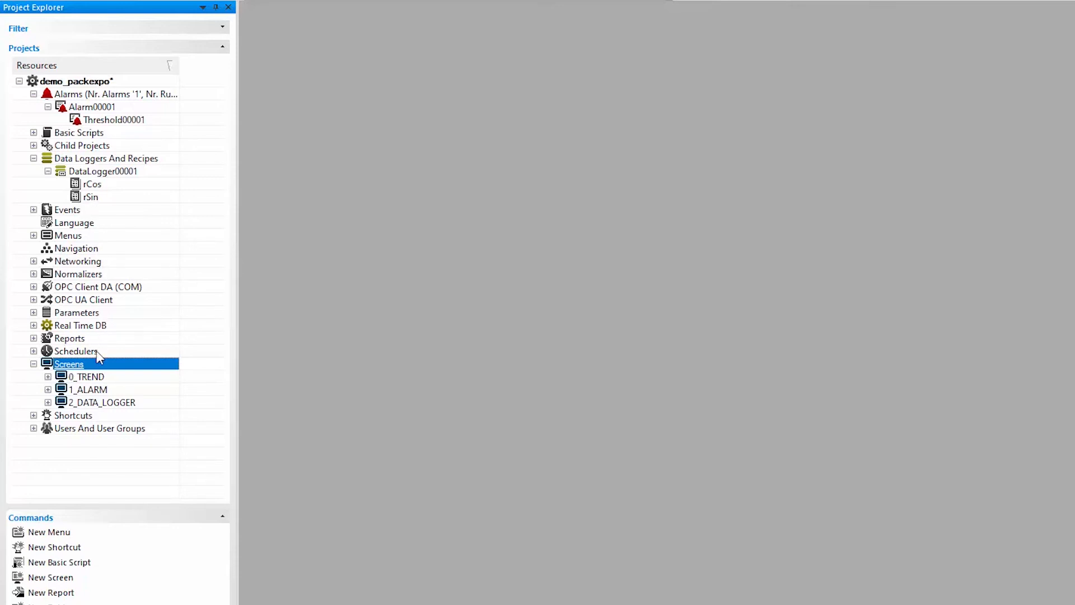
pyautogui.doubleClick(84, 377)
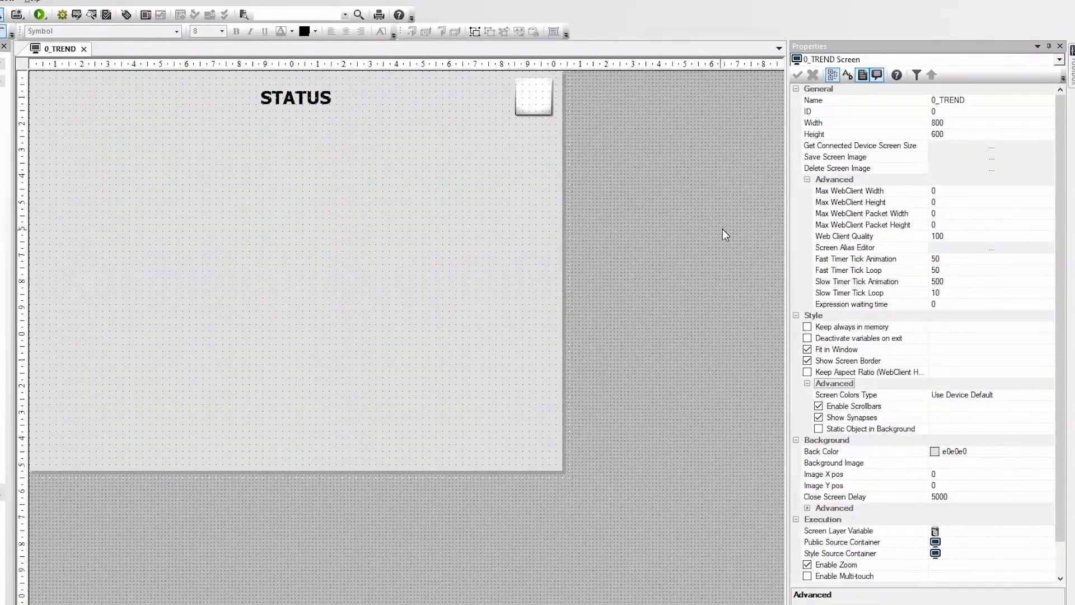
# Place a Horiz.Trend object on the 0_TREND screen and enlarge it to fill the area below the STATUS title.
pyautogui.moveTo(1071, 67)
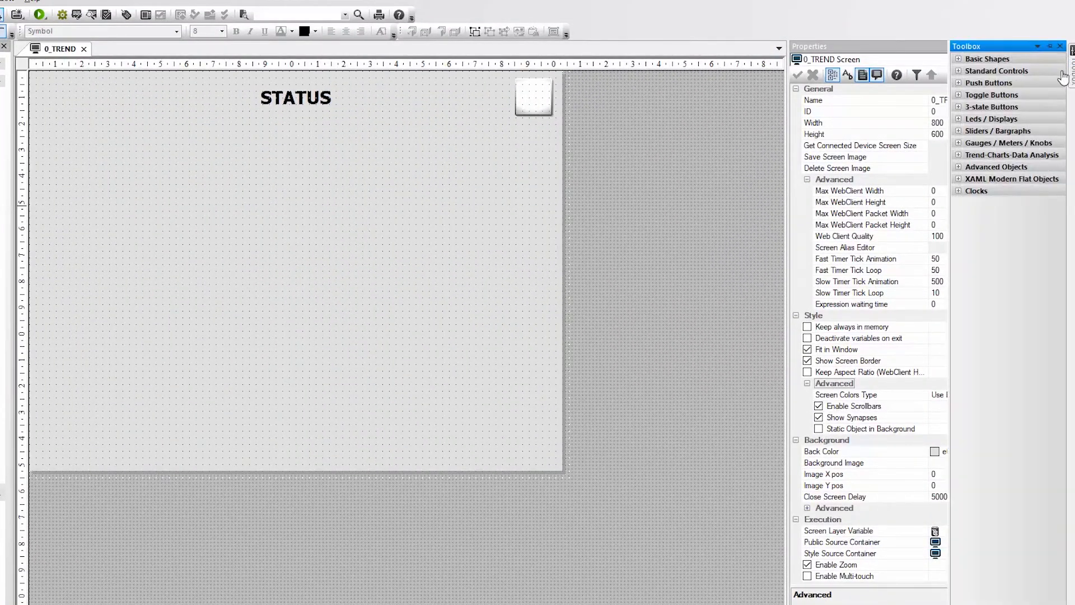
pyautogui.moveTo(949, 66); pyautogui.dragTo(853, 65)
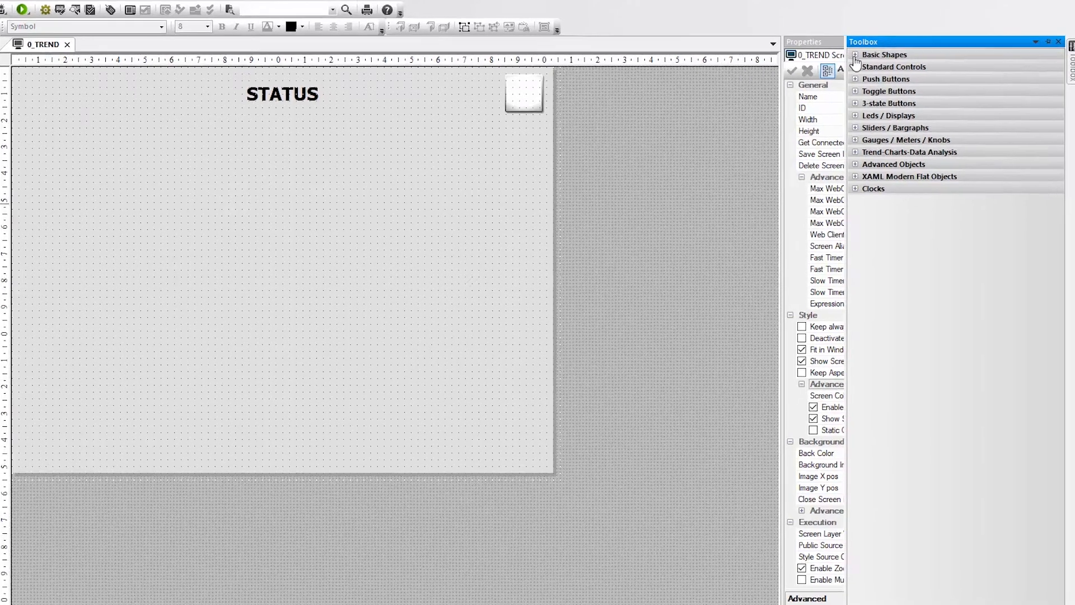
pyautogui.click(860, 62)
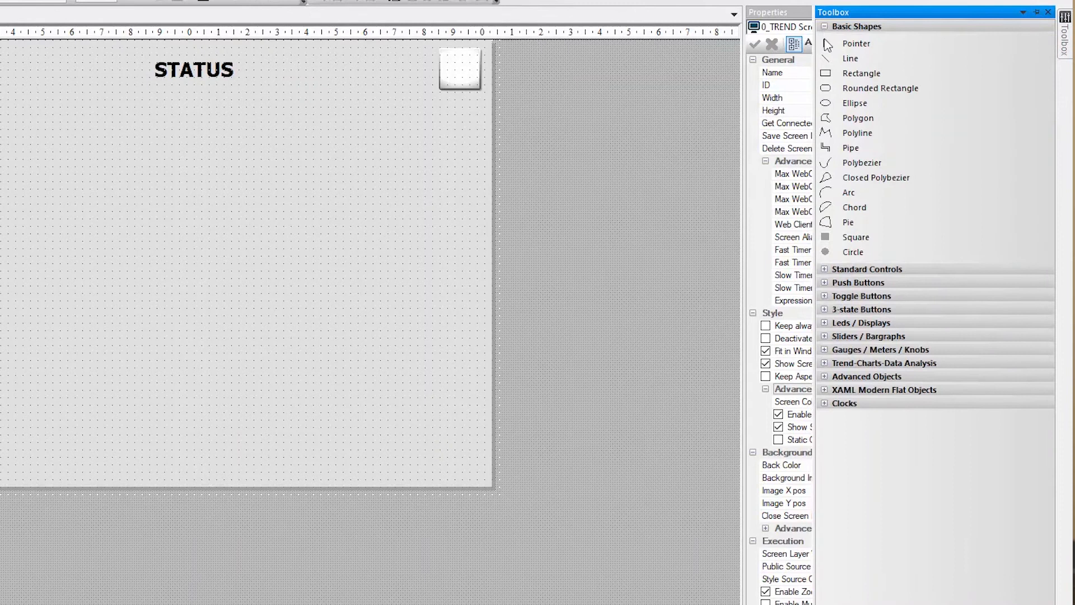
pyautogui.click(825, 269)
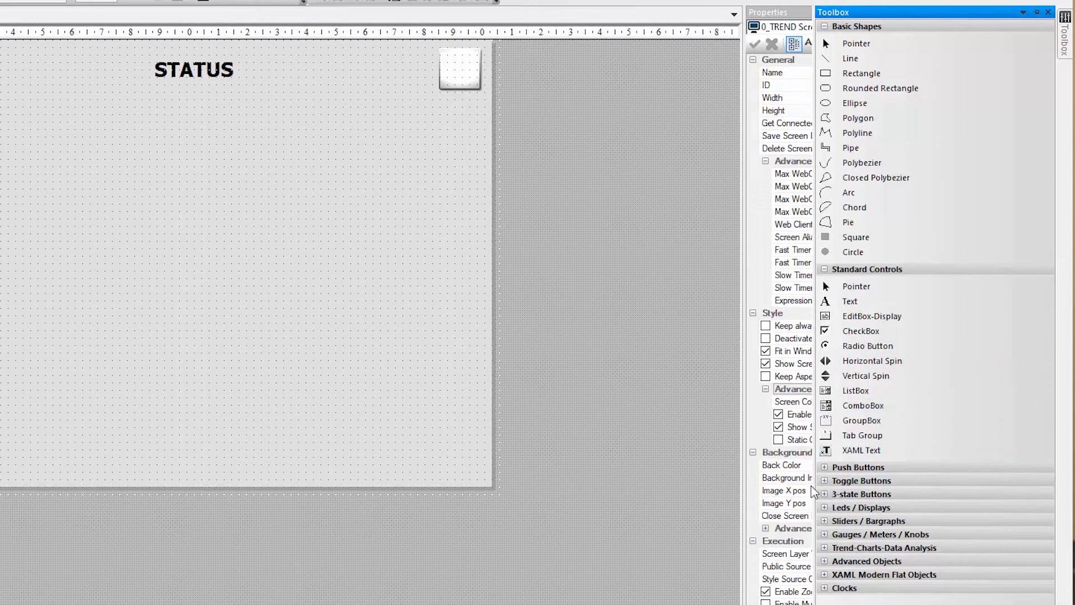
pyautogui.click(824, 548)
pyautogui.scroll(-1, 829, 541)
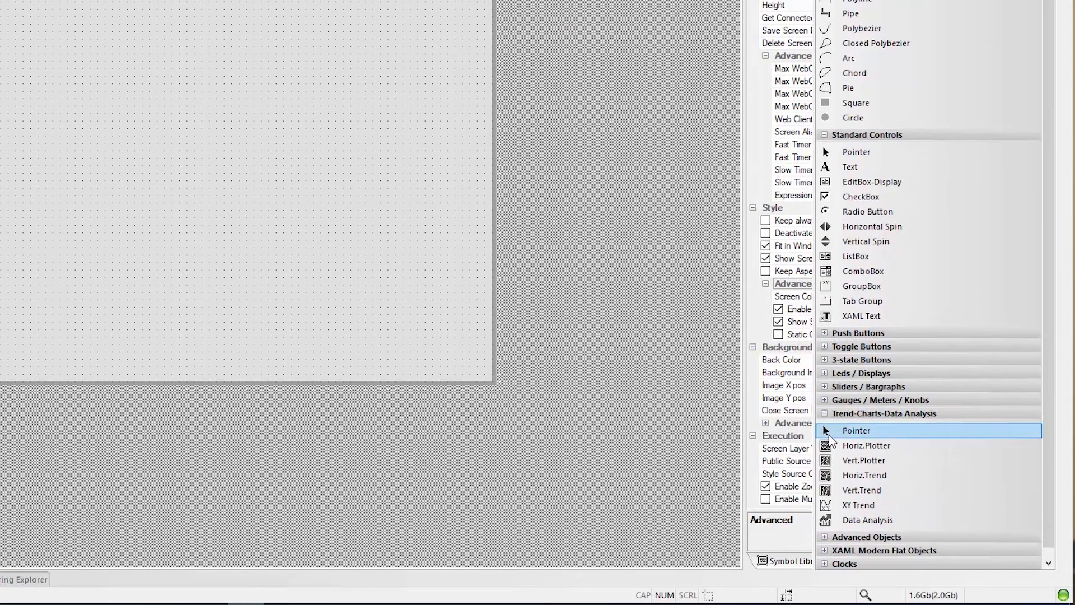
pyautogui.click(885, 480)
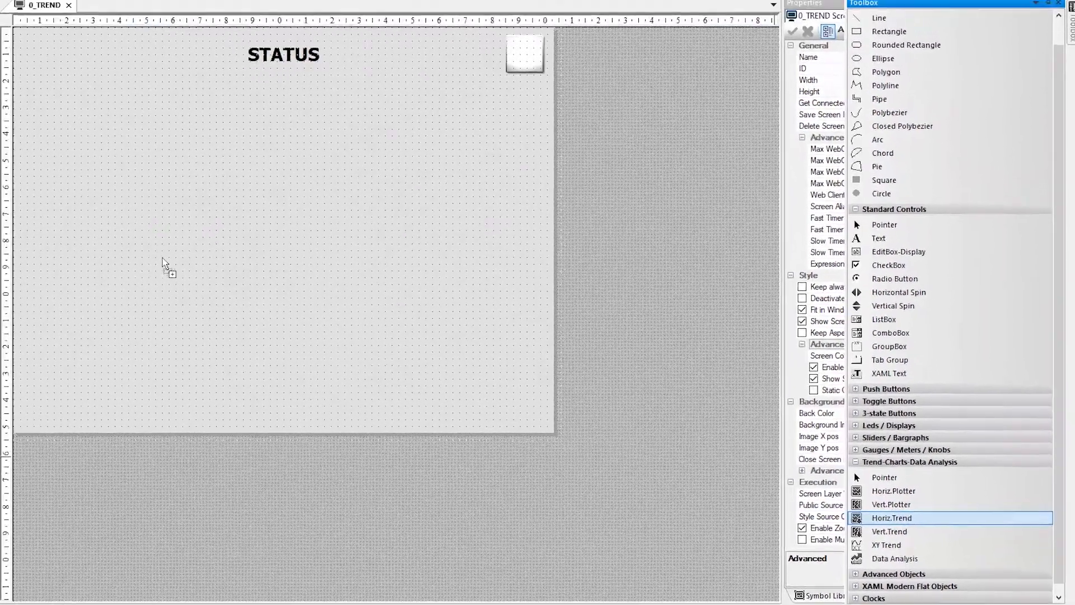
pyautogui.click(61, 166)
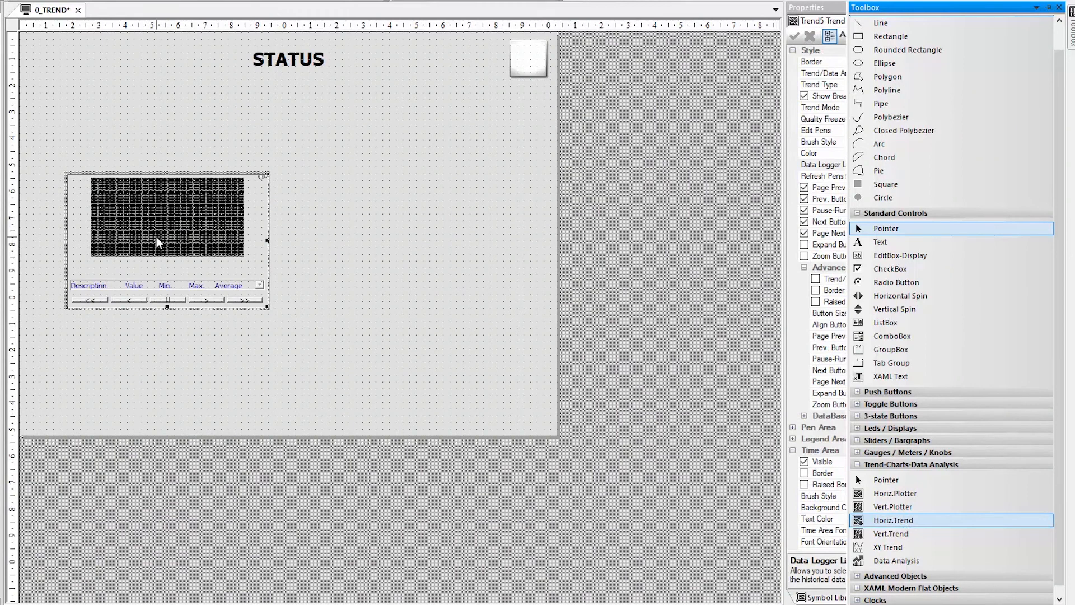
pyautogui.moveTo(156, 237); pyautogui.dragTo(130, 168)
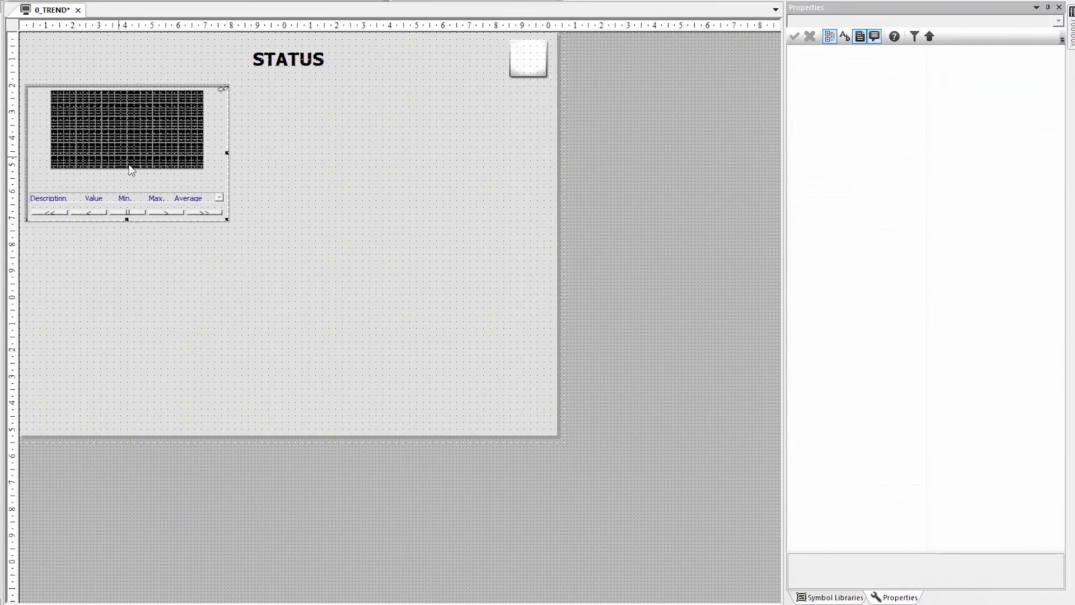
pyautogui.moveTo(228, 221); pyautogui.dragTo(547, 430)
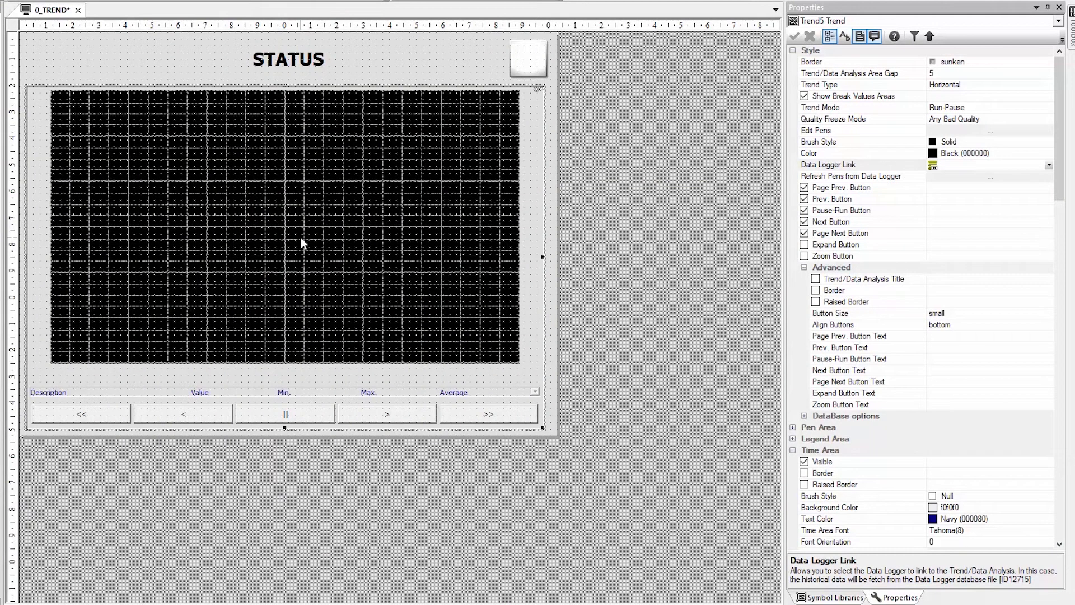
# Link the trend object to DataLogger00001 and apply the change.
pyautogui.click(840, 169)
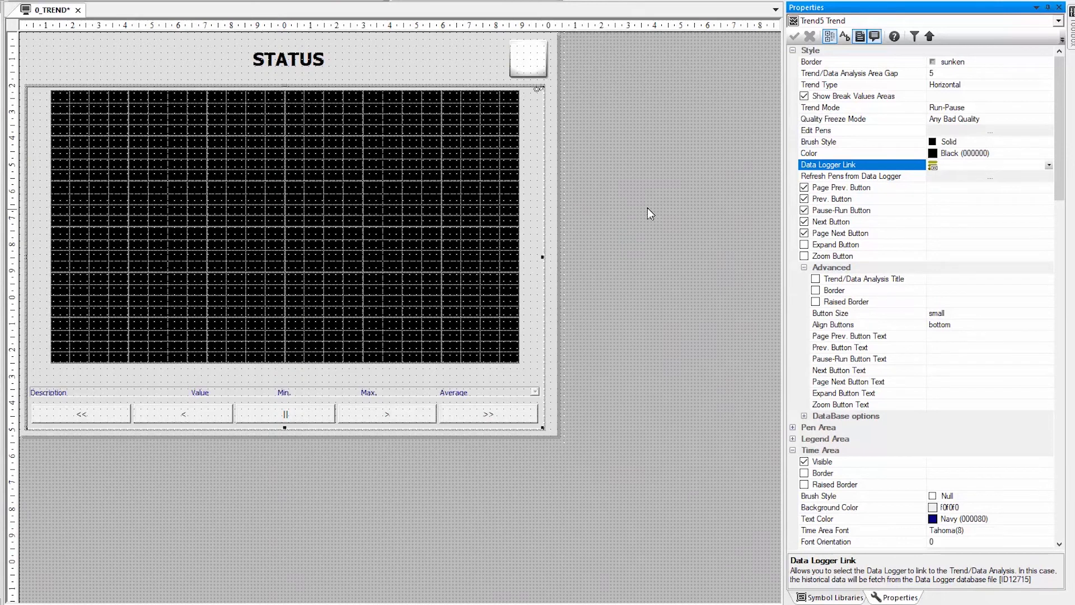
pyautogui.click(1045, 163)
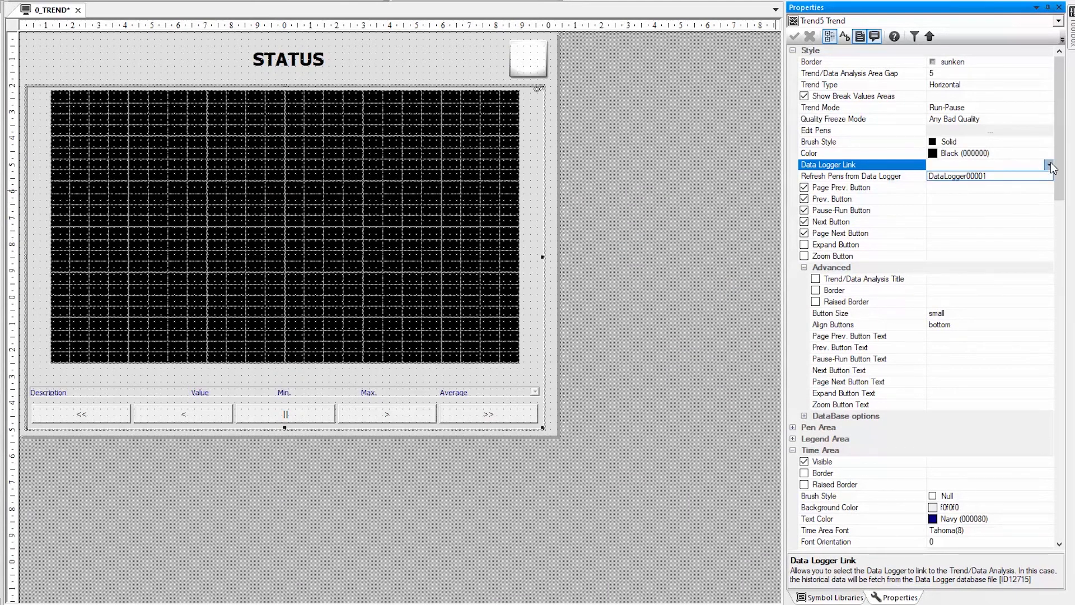
pyautogui.click(990, 177)
pyautogui.click(796, 37)
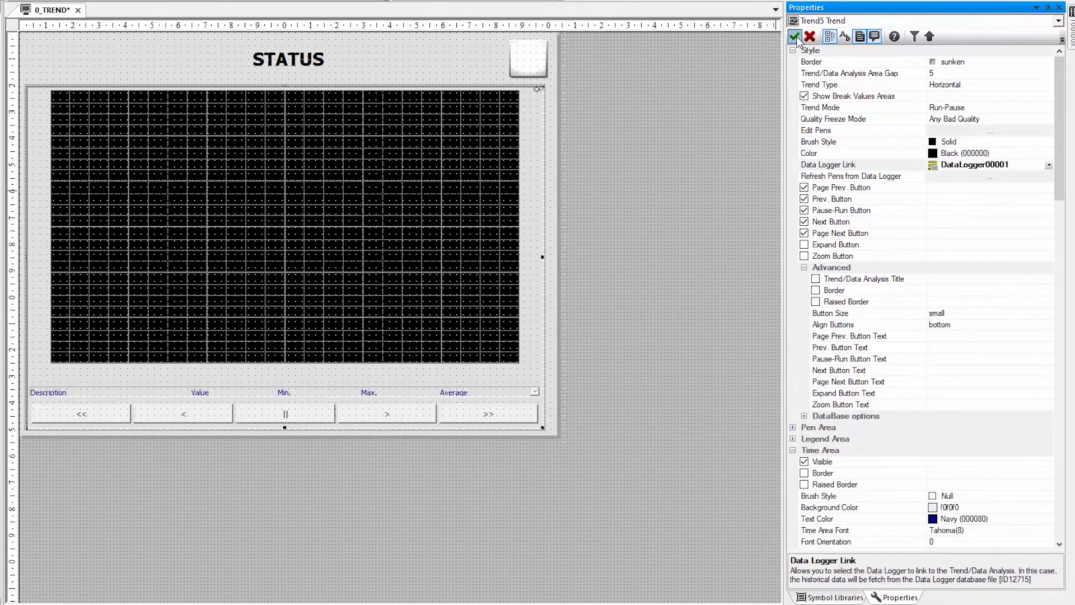
pyautogui.click(394, 314)
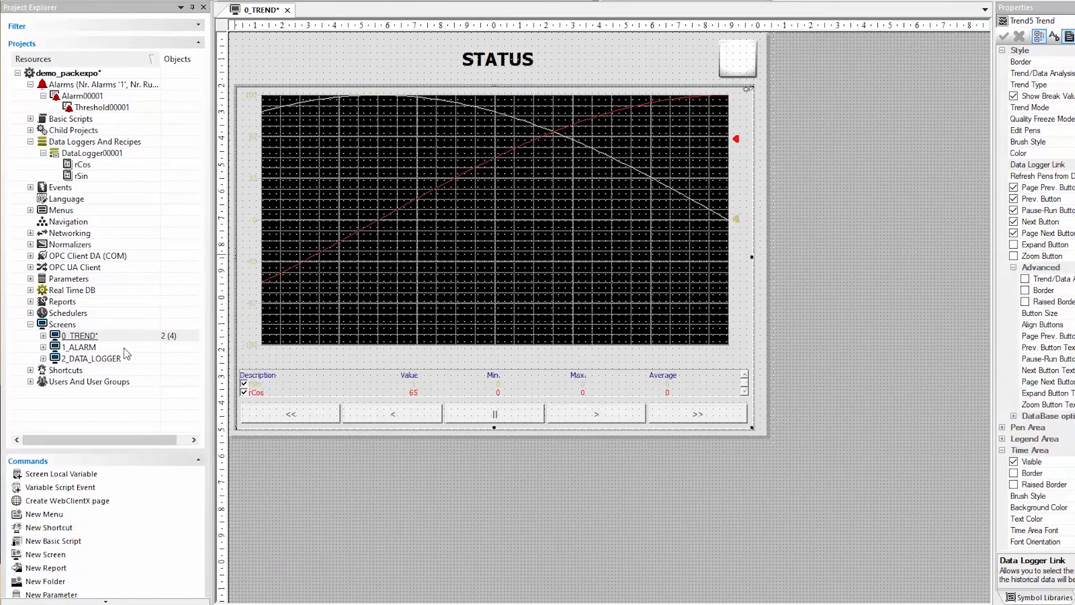
# Open the 1_ALARM screen for editing and place an Alarm Window object on it.
pyautogui.doubleClick(124, 348)
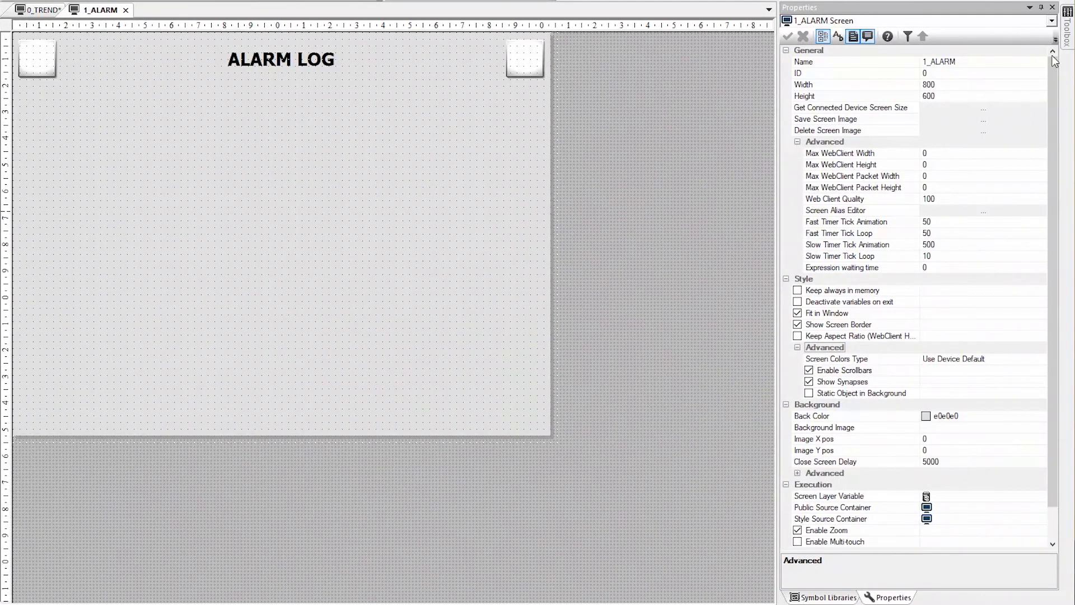
pyautogui.click(1069, 45)
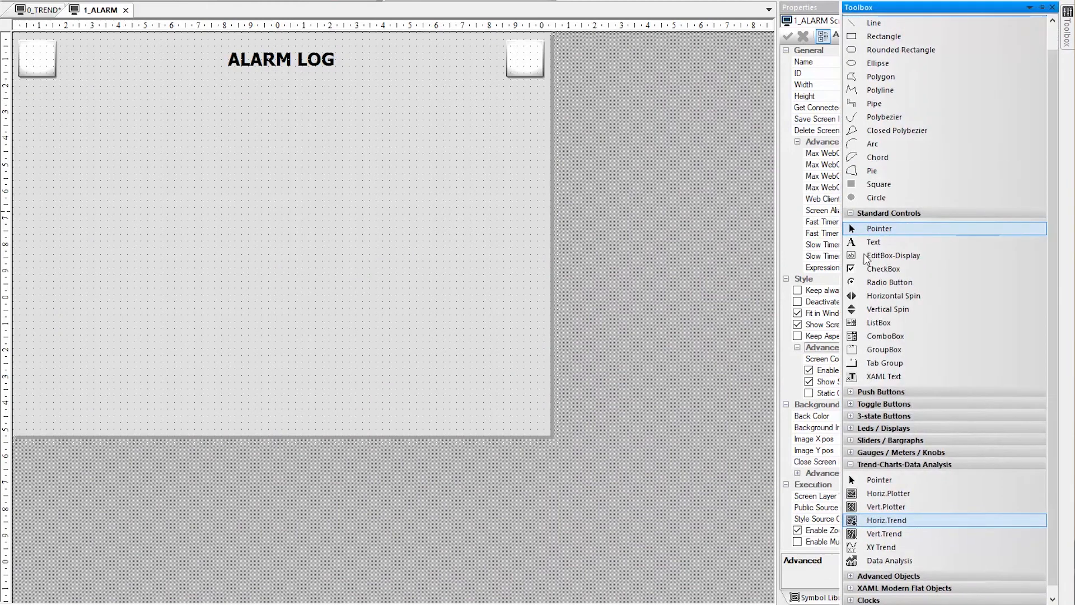
pyautogui.scroll(-1, 859, 351)
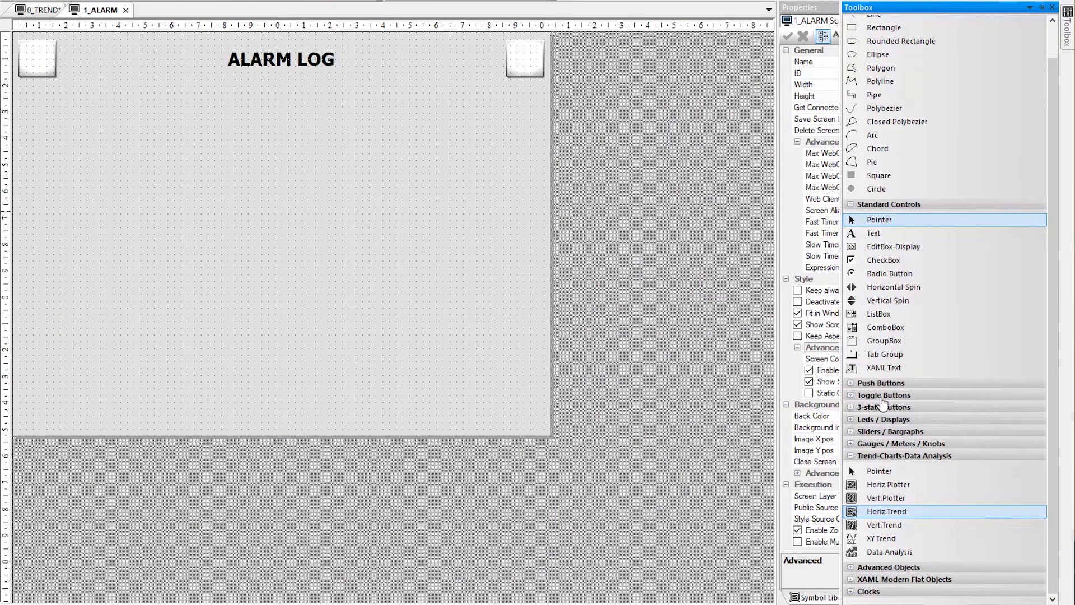
pyautogui.click(851, 568)
pyautogui.scroll(-4, 895, 489)
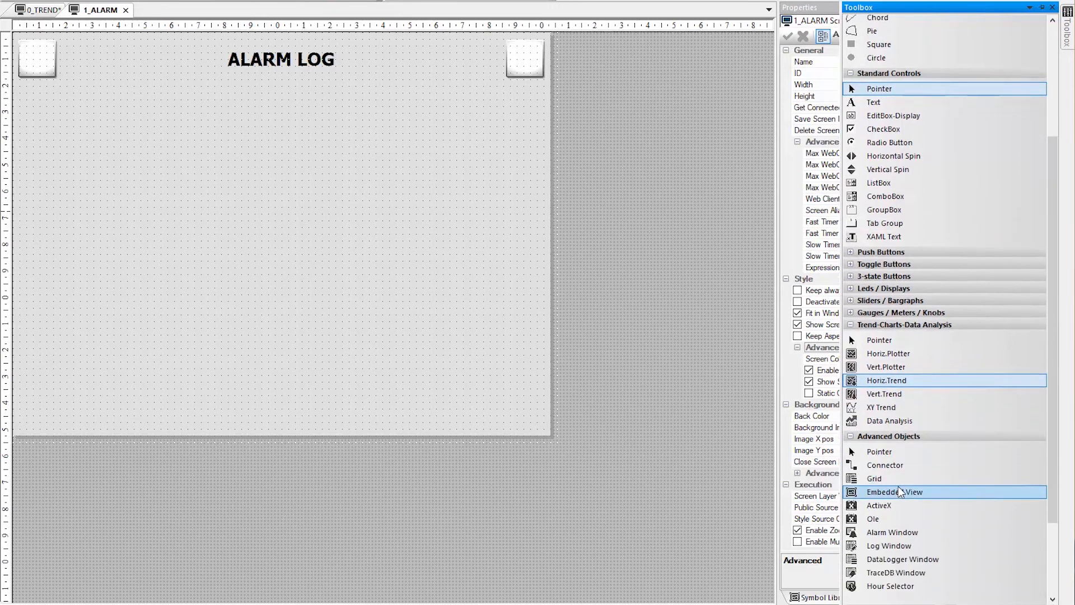
pyautogui.scroll(-1, 899, 488)
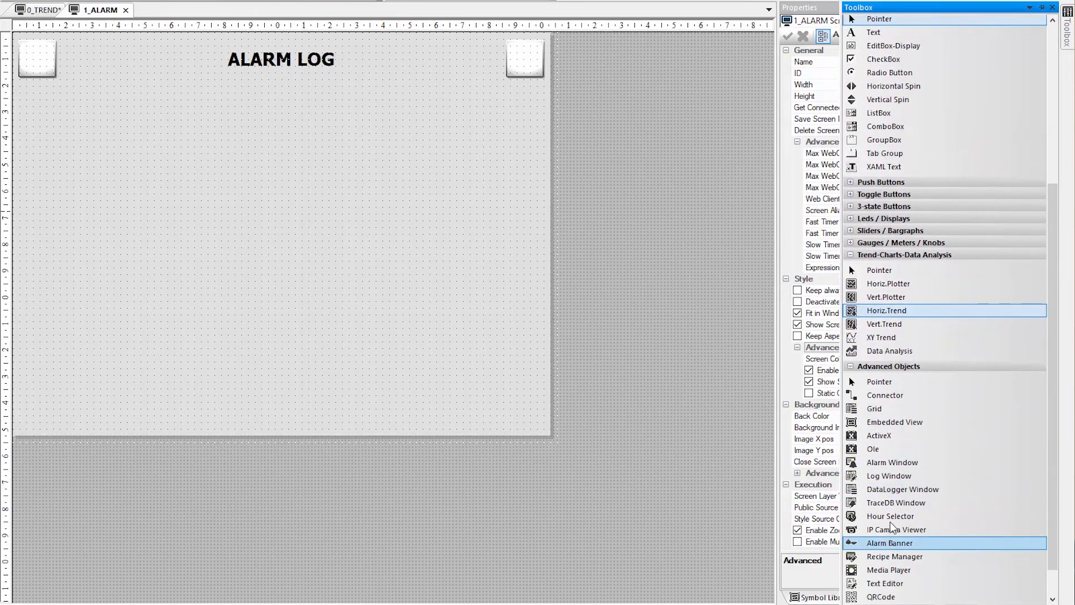
pyautogui.click(890, 465)
pyautogui.click(120, 183)
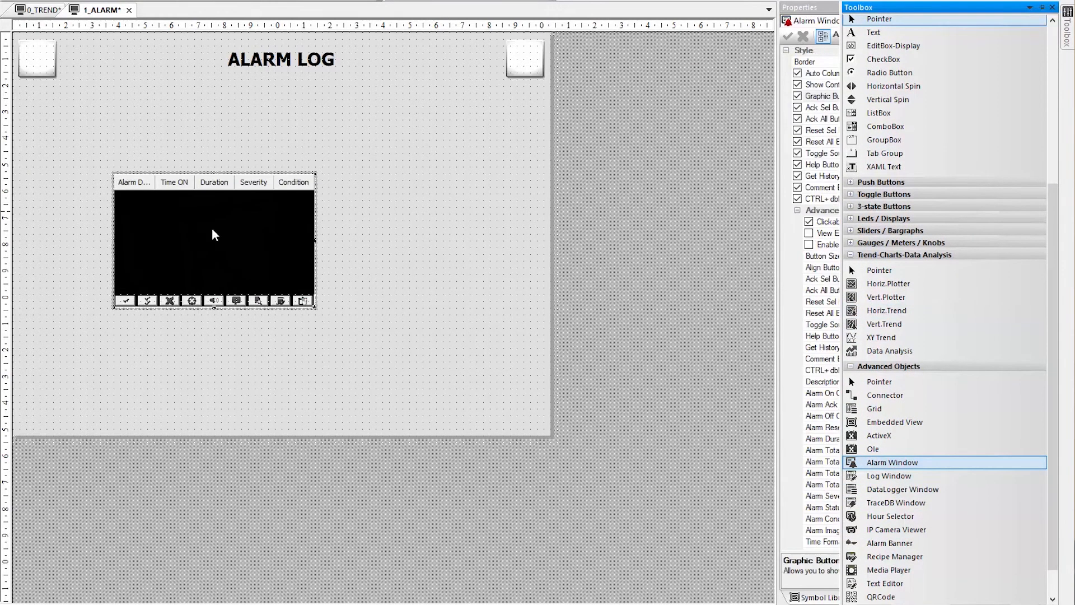
# Move the alarm window up beneath the ALARM LOG title and enlarge it to fill the rest of the screen.
pyautogui.moveTo(237, 249); pyautogui.dragTo(178, 190)
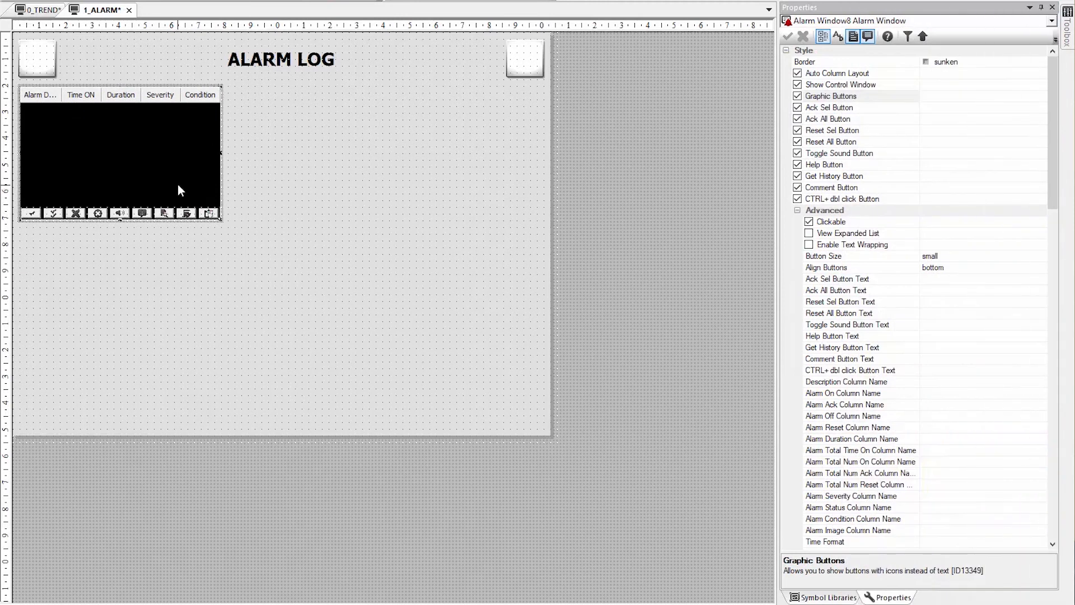
pyautogui.moveTo(221, 221); pyautogui.dragTo(545, 430)
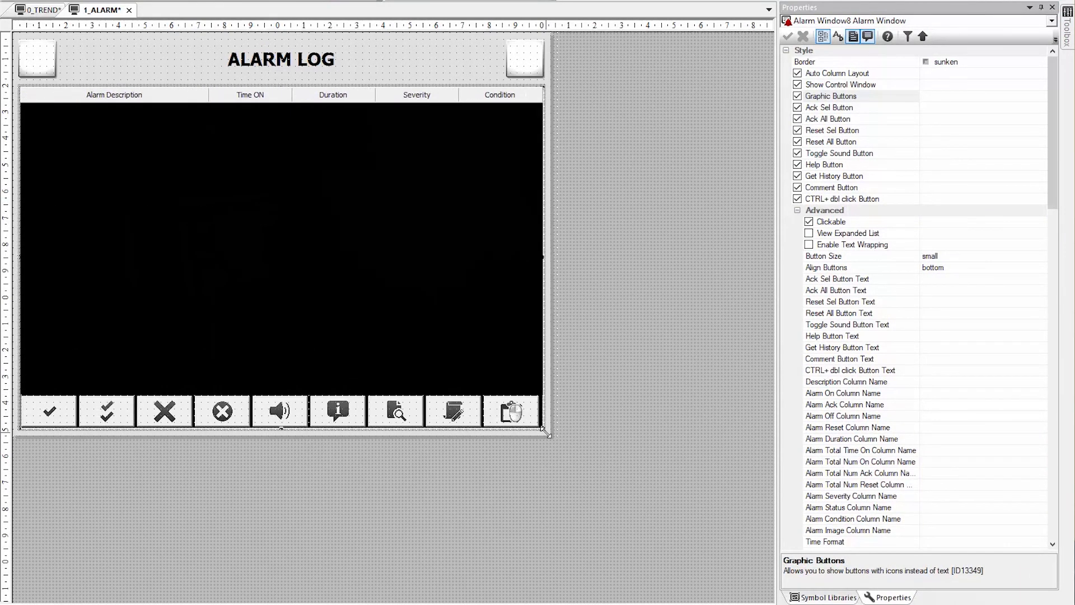
pyautogui.click(590, 355)
# Turn off the graphic buttons of the alarm window so it uses text buttons, and apply the change.
pyautogui.click(424, 284)
pyautogui.click(798, 96)
pyautogui.click(787, 37)
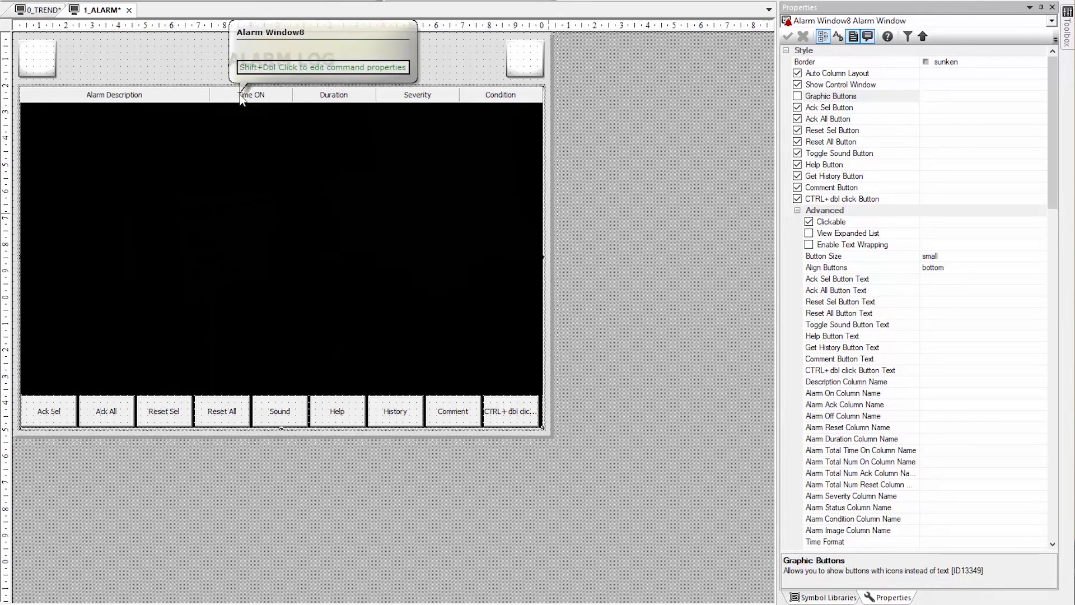
# Remove the Time ON column from the alarm window's header and close the field choice list.
pyautogui.moveTo(243, 98); pyautogui.dragTo(441, 351)
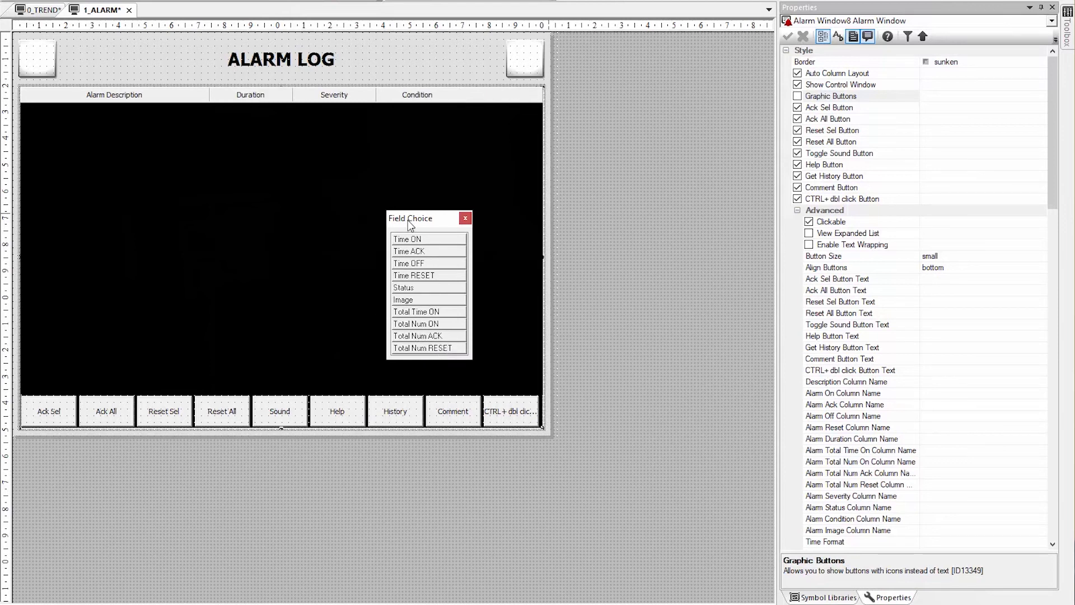
pyautogui.click(465, 219)
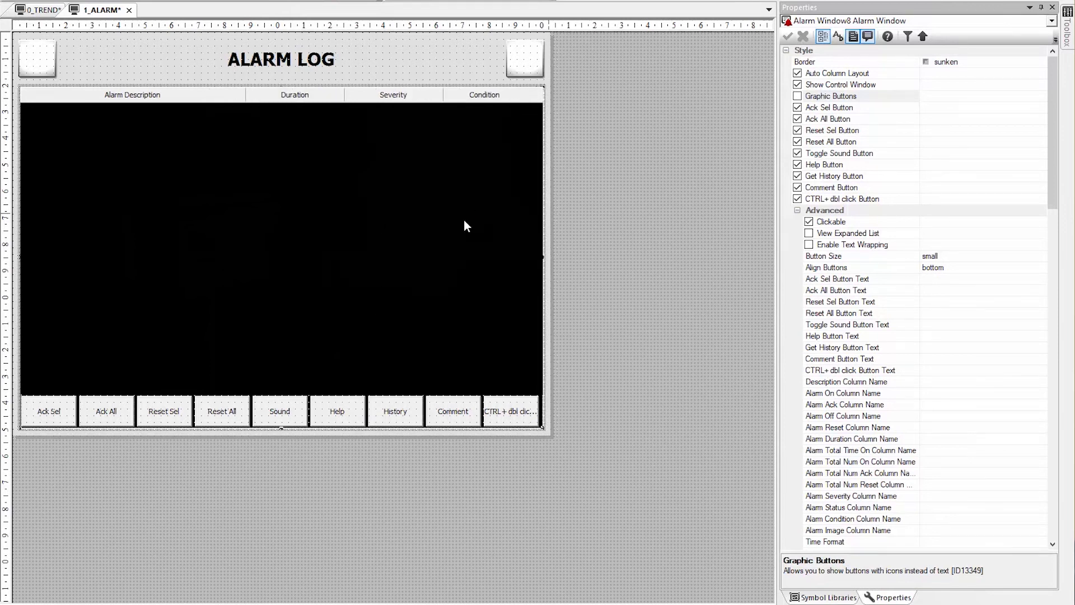
pyautogui.click(600, 234)
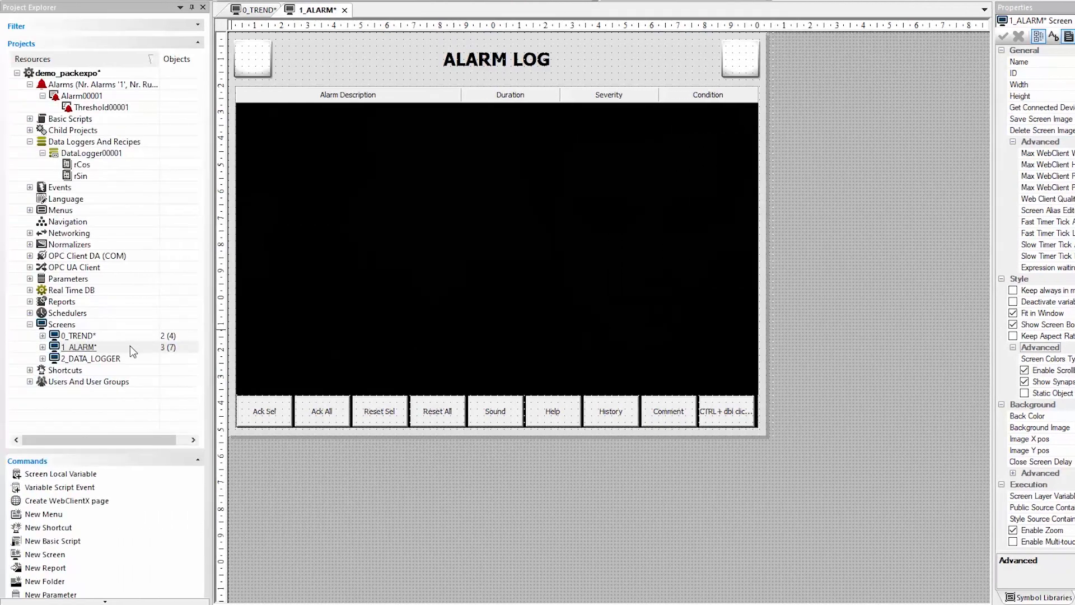
# Open the 2_DATA_LOGGER screen for editing and place a DataLogger Window object on it.
pyautogui.doubleClick(118, 362)
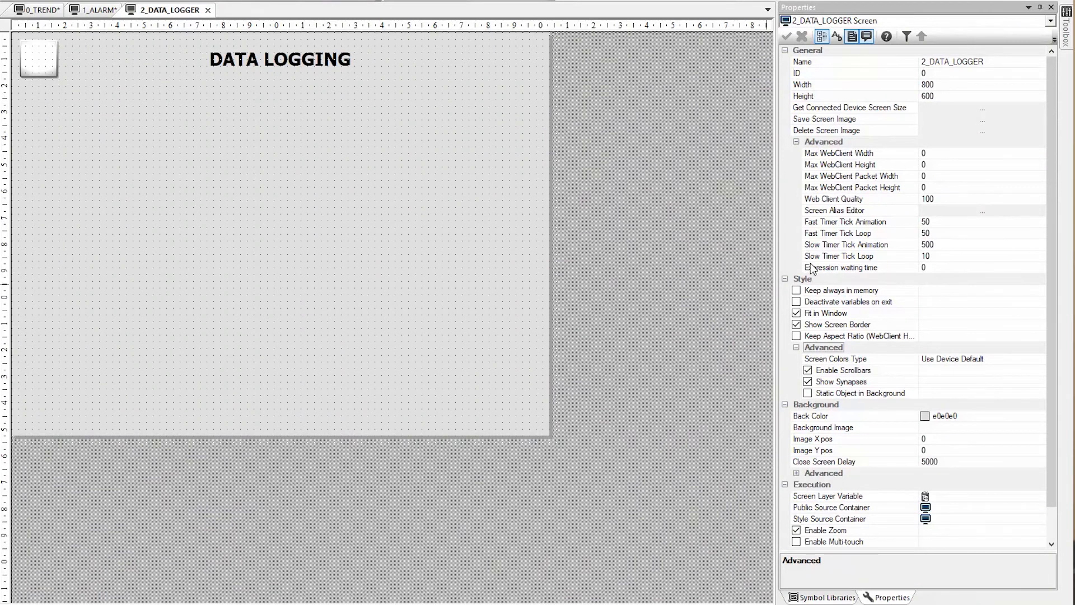
pyautogui.moveTo(1065, 50)
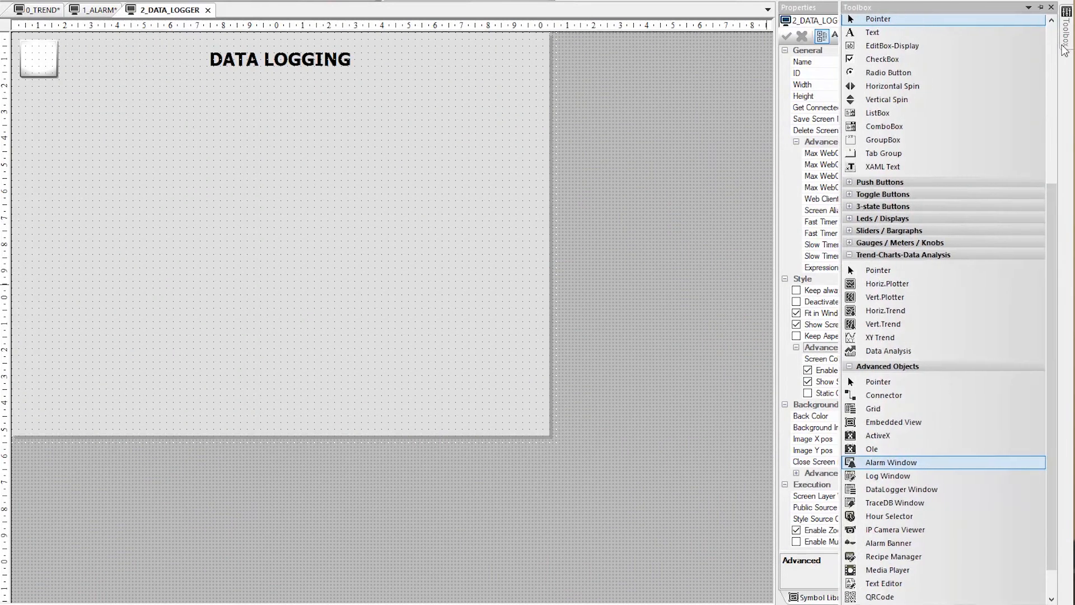
pyautogui.scroll(-2, 906, 470)
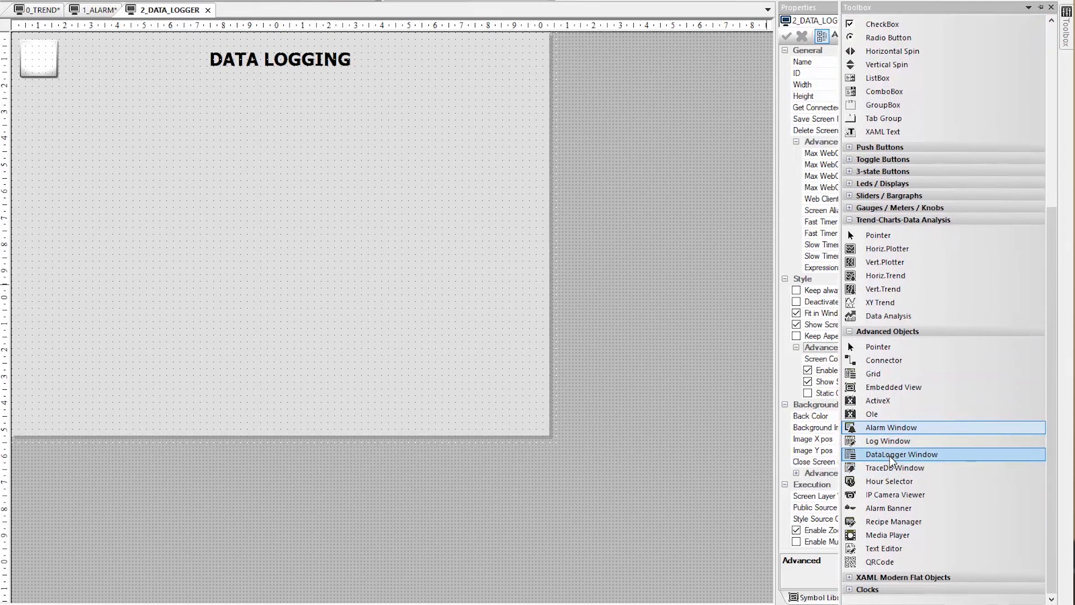
pyautogui.click(891, 459)
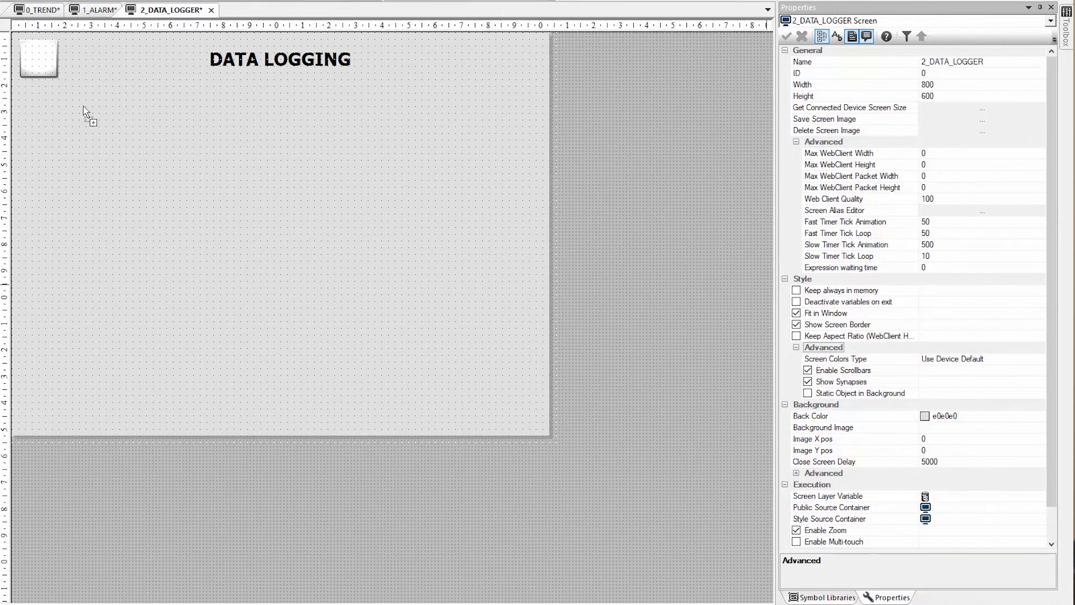
pyautogui.click(83, 106)
# Move the data logger window beneath the DATA LOGGING title and enlarge it to fill the rest of the screen.
pyautogui.moveTo(159, 157); pyautogui.dragTo(103, 138)
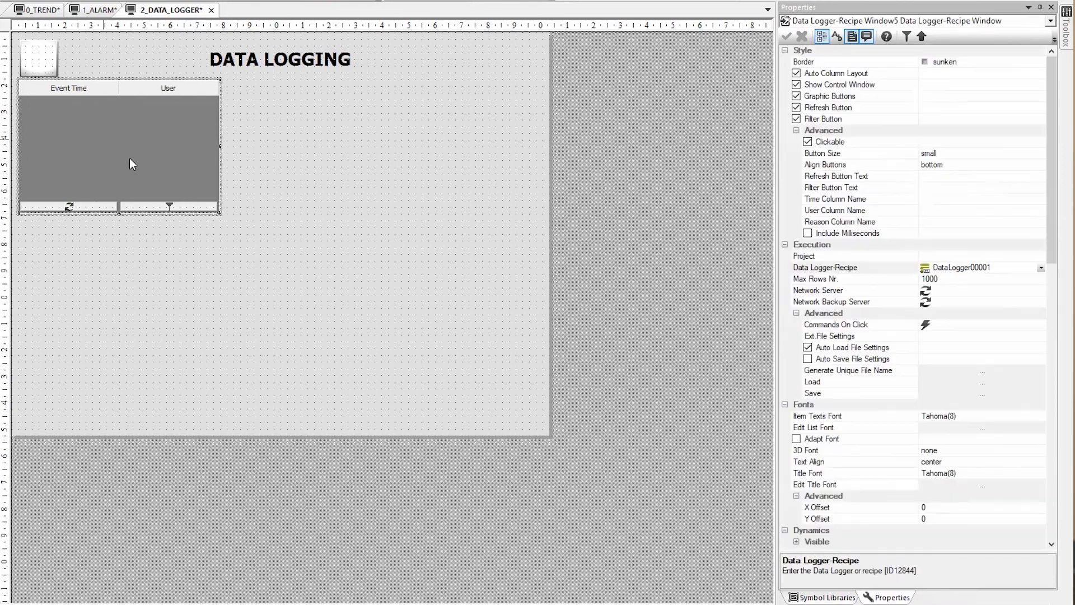
pyautogui.moveTo(219, 213); pyautogui.dragTo(543, 430)
pyautogui.click(279, 82)
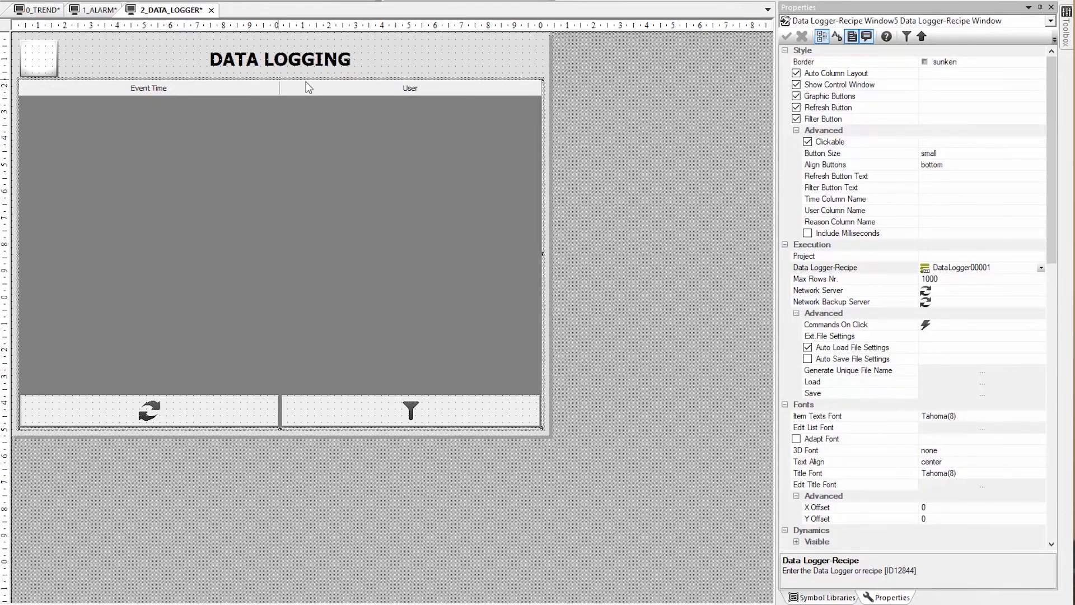
# Clear the data logger window's Data Logger-Recipe link, reassign it to DataLogger00001 and apply the change.
pyautogui.click(998, 268)
pyautogui.press('Delete')
pyautogui.click(1042, 268)
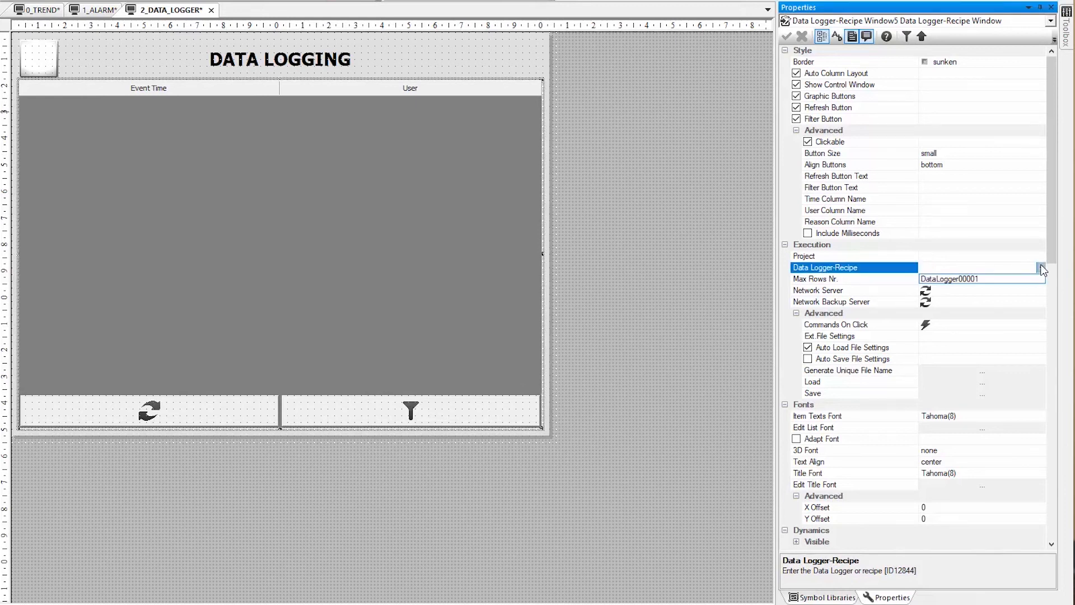
pyautogui.click(981, 279)
pyautogui.click(787, 36)
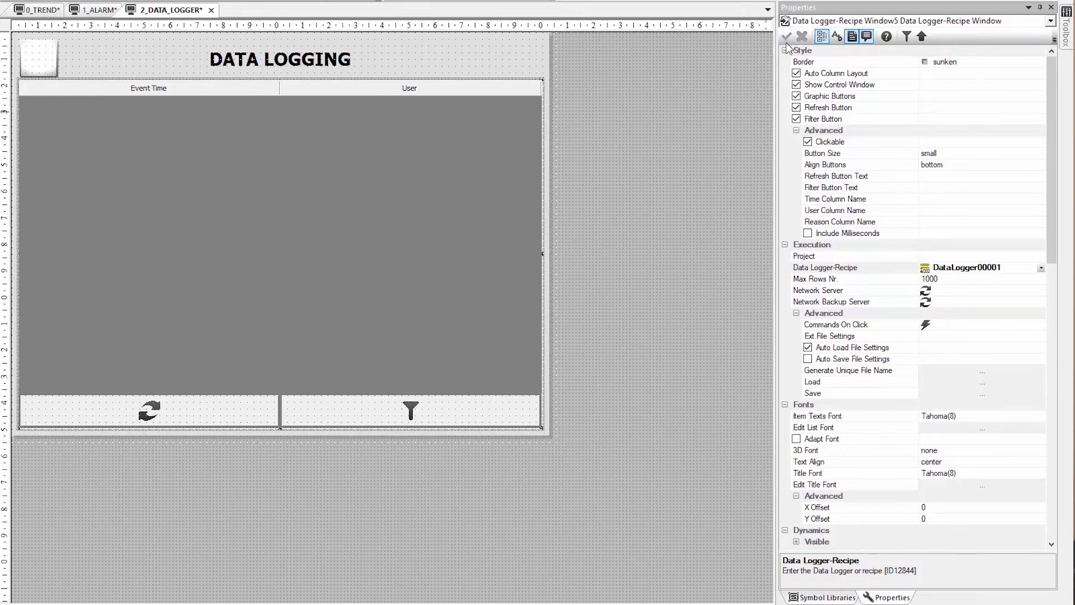
# Deselect the data logger window and save the project with all its open screens.
pyautogui.click(724, 265)
pyautogui.click(351, 116)
pyautogui.click(559, 284)
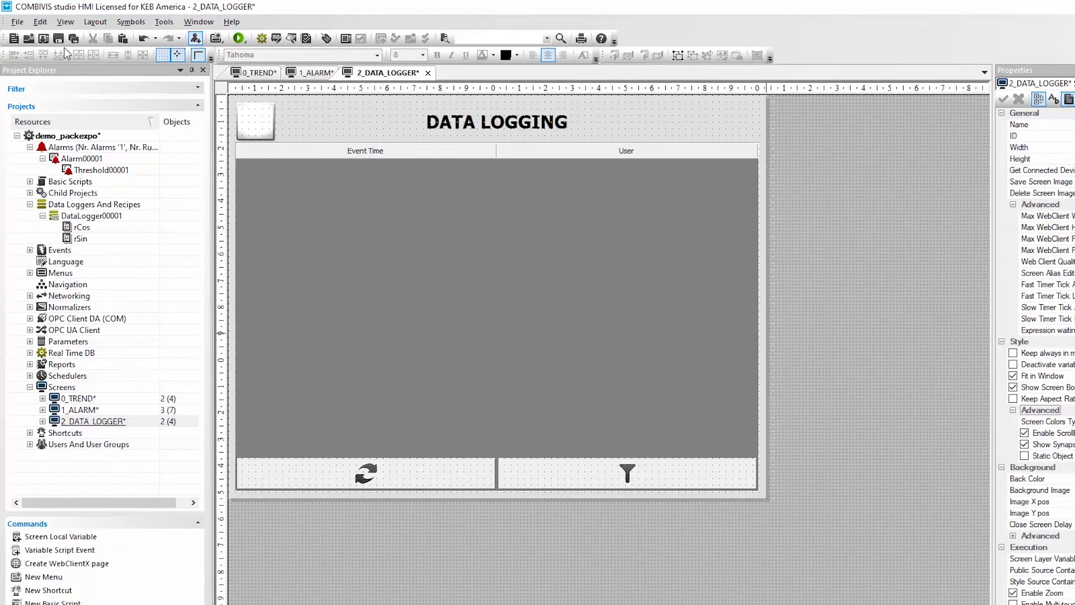
pyautogui.click(73, 38)
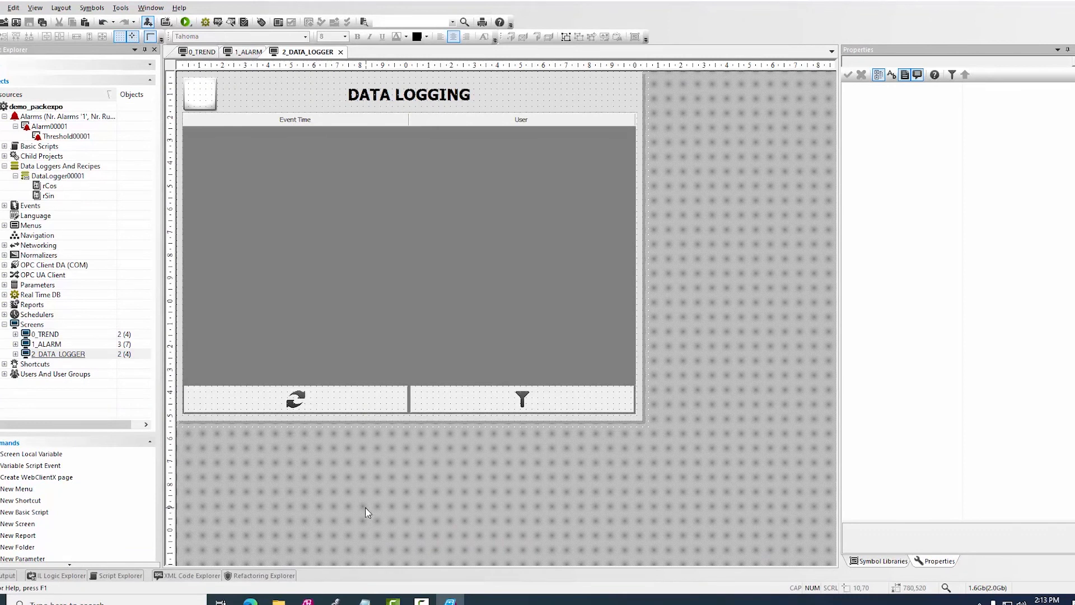
# Switch to the C6 Router remote connection and review its VPN status, available datalogger logs, device information and file transfer view.
pyautogui.moveTo(307, 600)
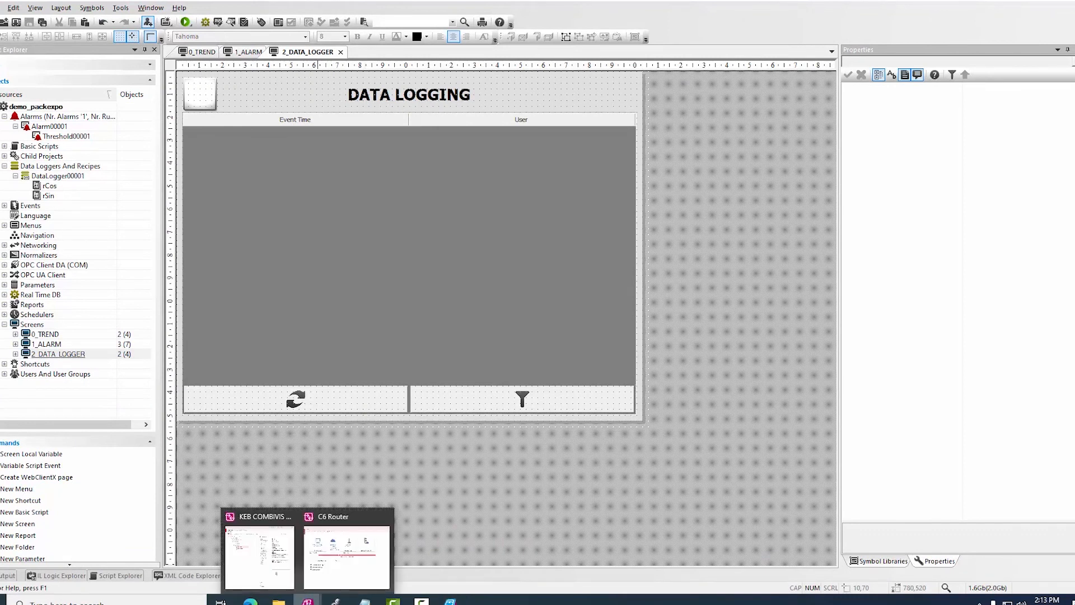
pyautogui.click(348, 555)
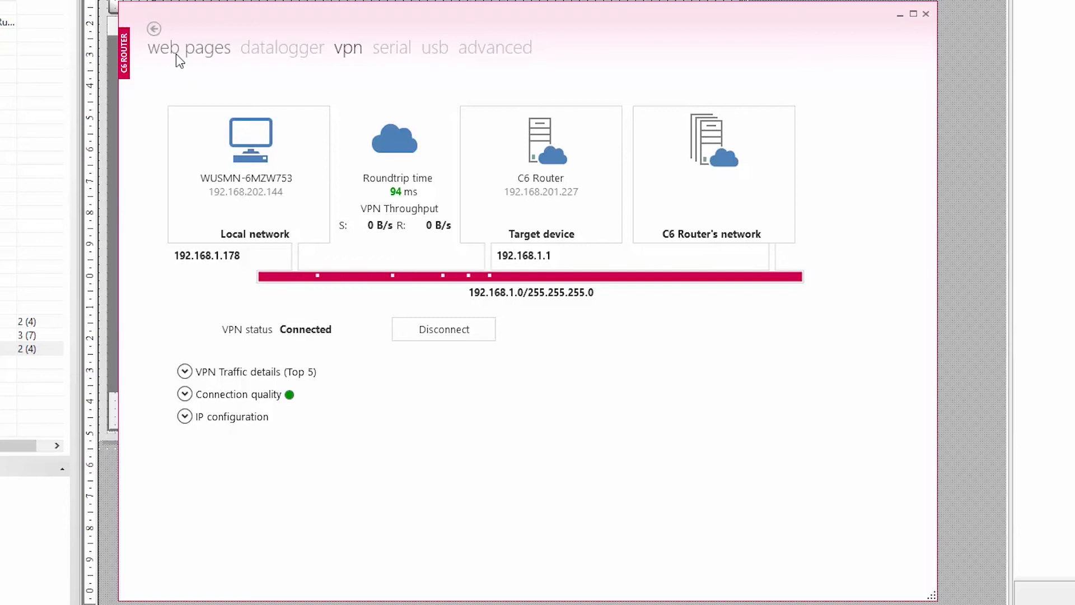
pyautogui.click(275, 50)
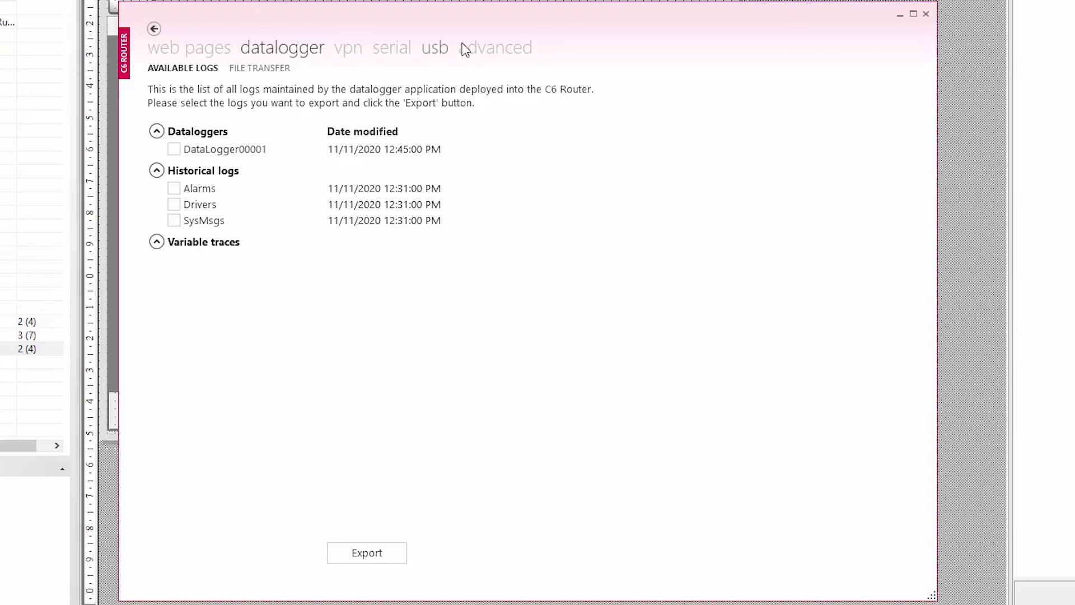
pyautogui.click(482, 49)
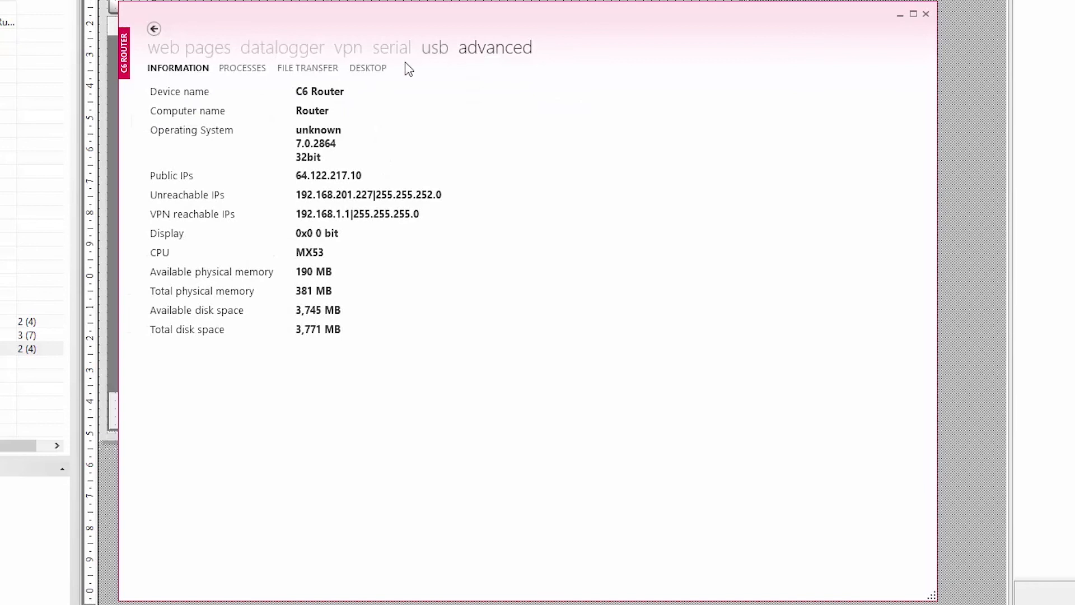
pyautogui.click(312, 68)
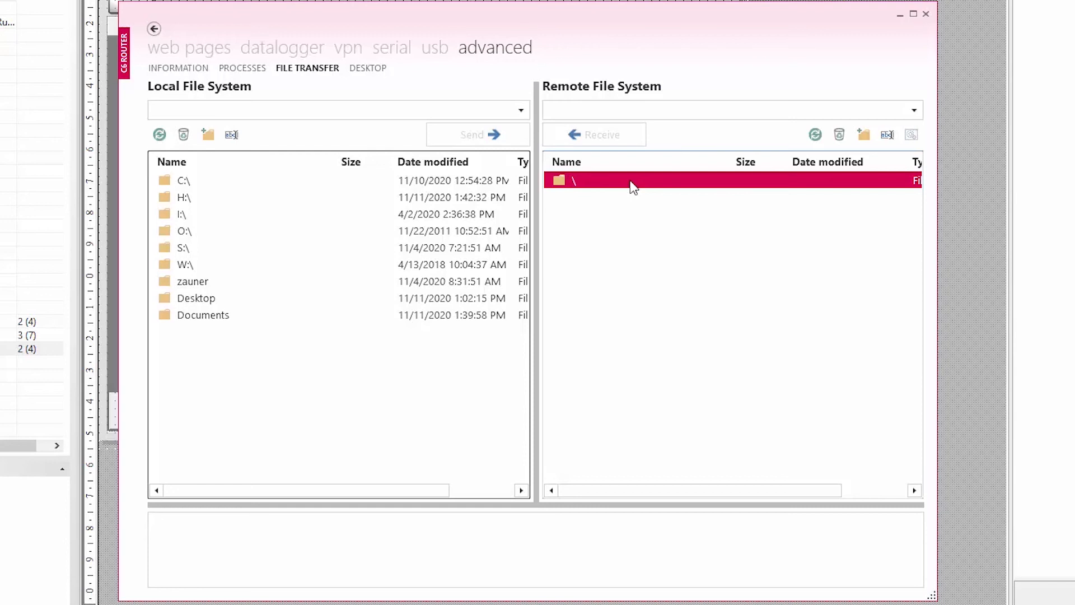
# Open the router's remote desktop and examine the running STATUS, ALARM LOG and DATA LOGGING screens, selecting the Threshold00001 alarm entry.
pyautogui.click(380, 71)
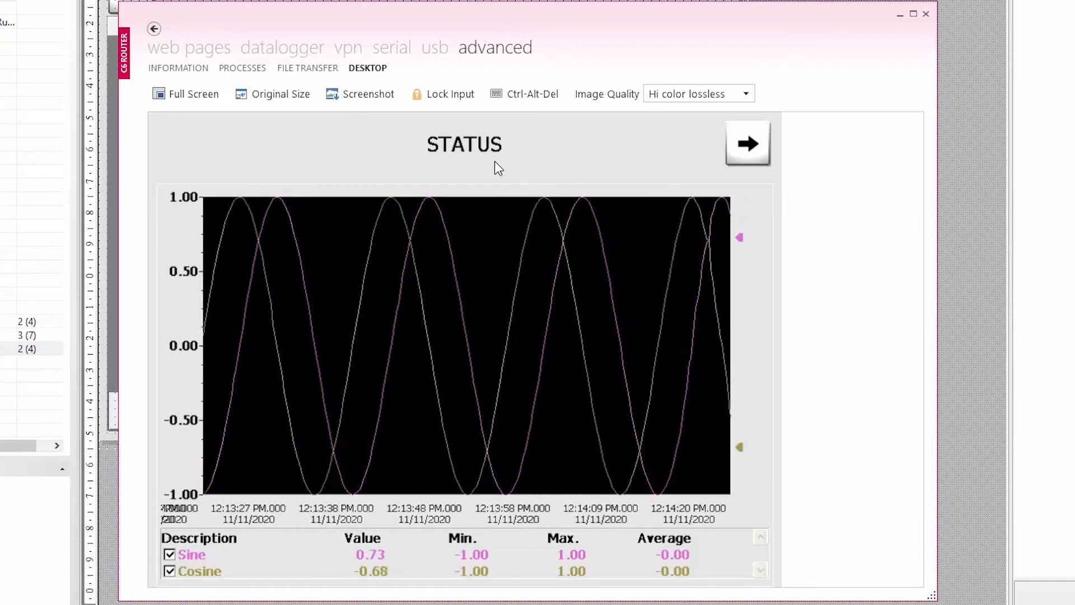
pyautogui.click(750, 147)
pyautogui.click(479, 221)
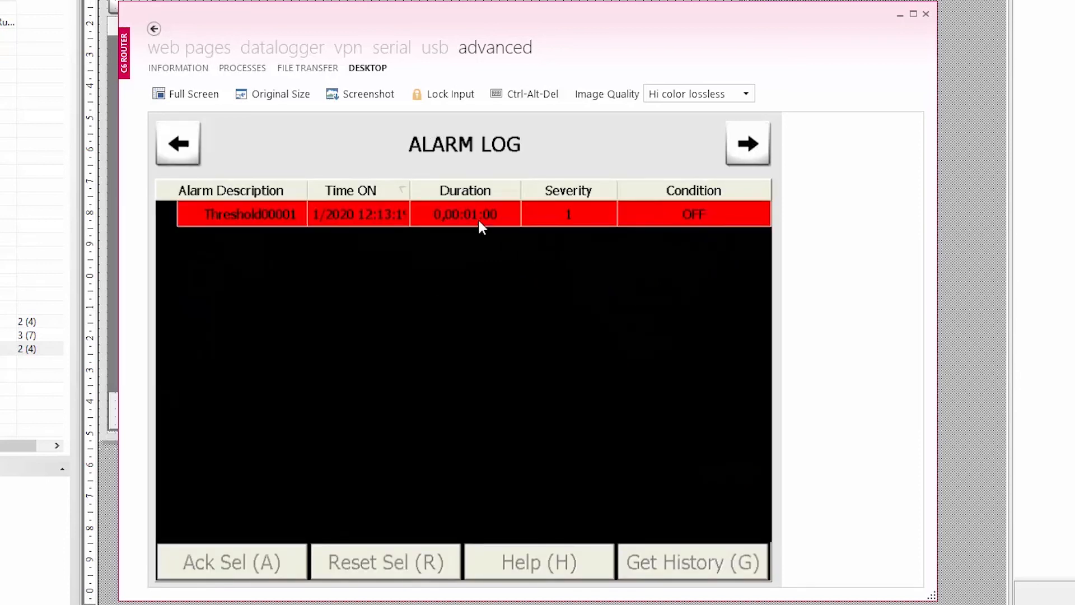
pyautogui.click(286, 219)
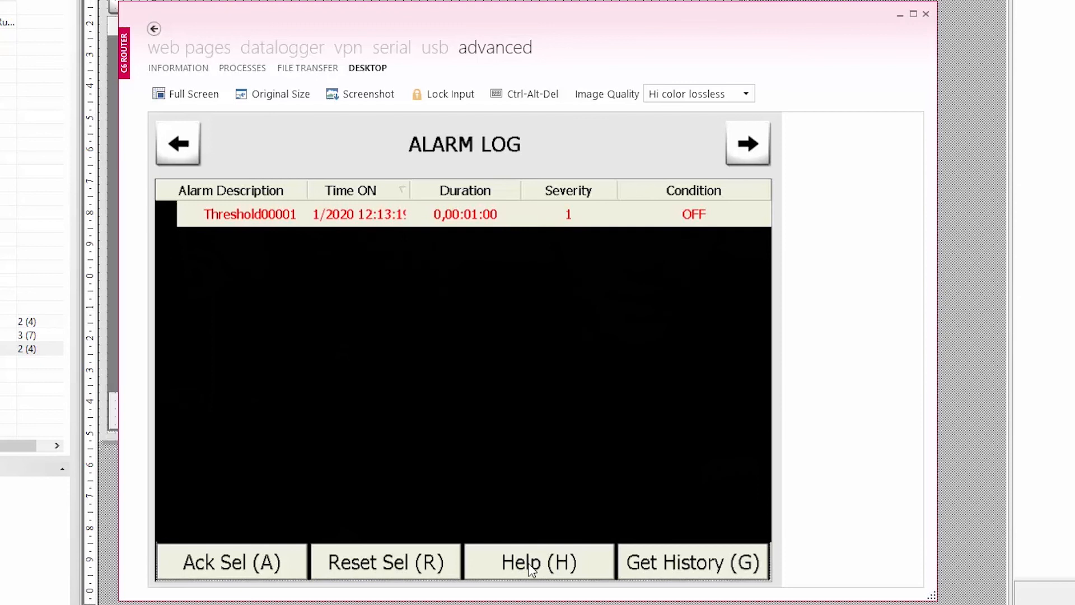
pyautogui.click(759, 141)
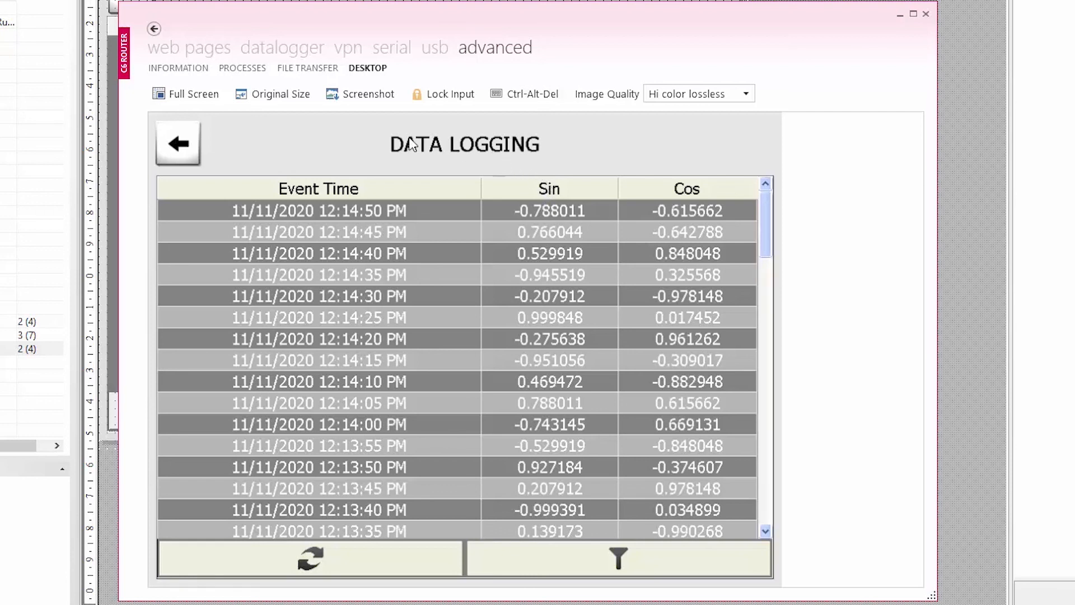
# Locate and select DataLogger00001.csv under \MMCMemory\HmiProjects\DLOGGERS in the router's remote file system, and return to the remote desktop view.
pyautogui.click(333, 73)
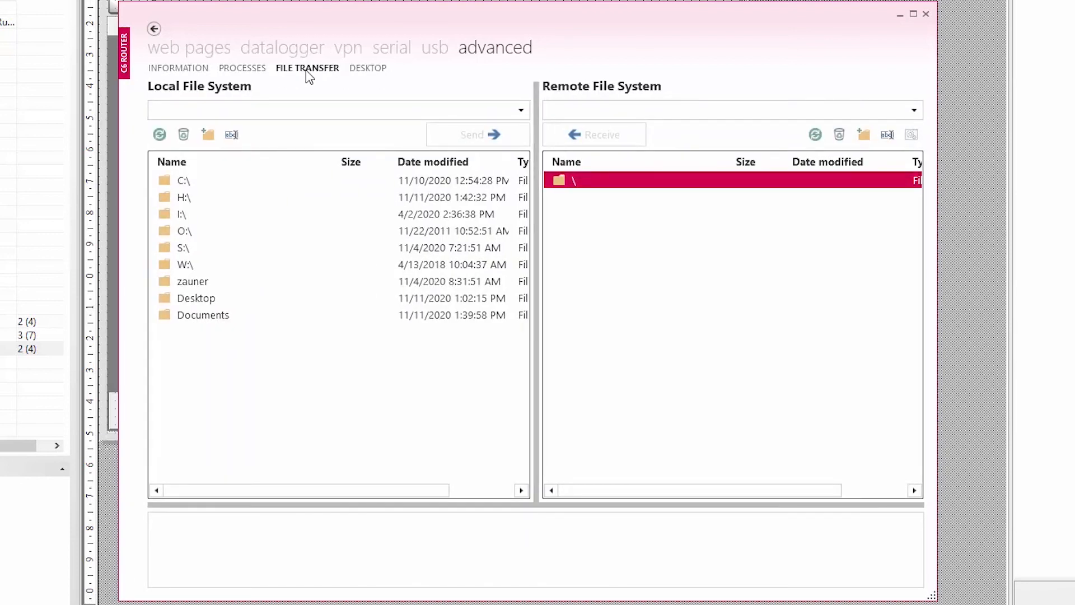
pyautogui.doubleClick(603, 180)
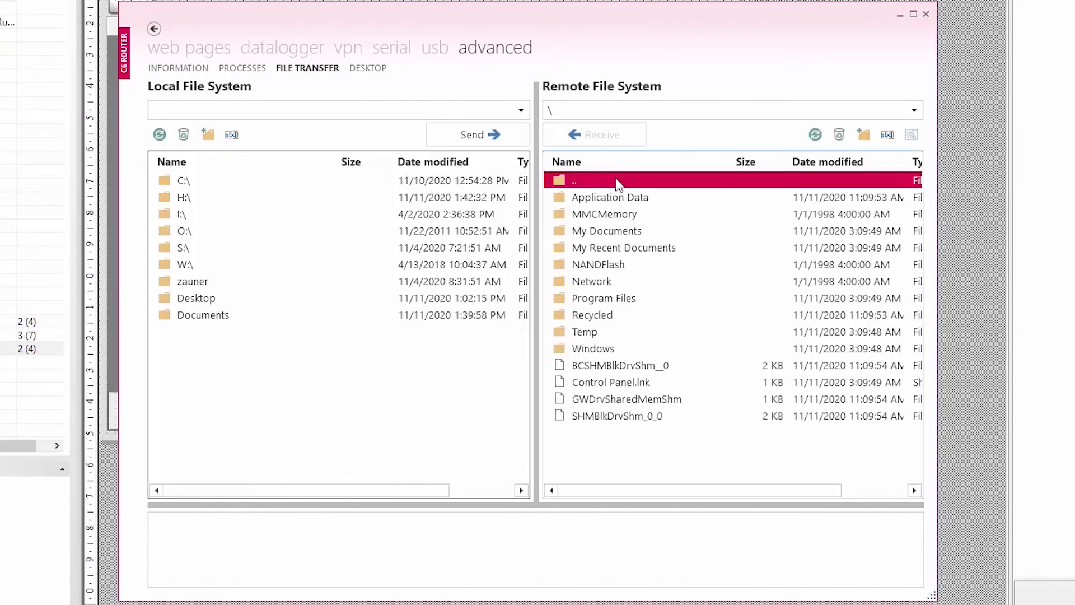
pyautogui.click(652, 216)
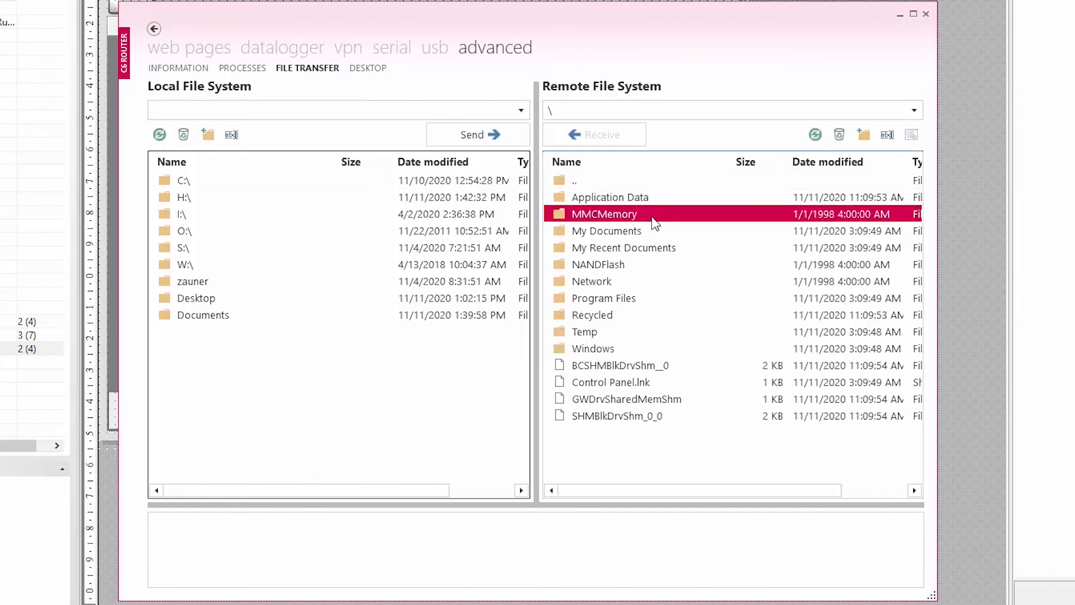
pyautogui.doubleClick(656, 222)
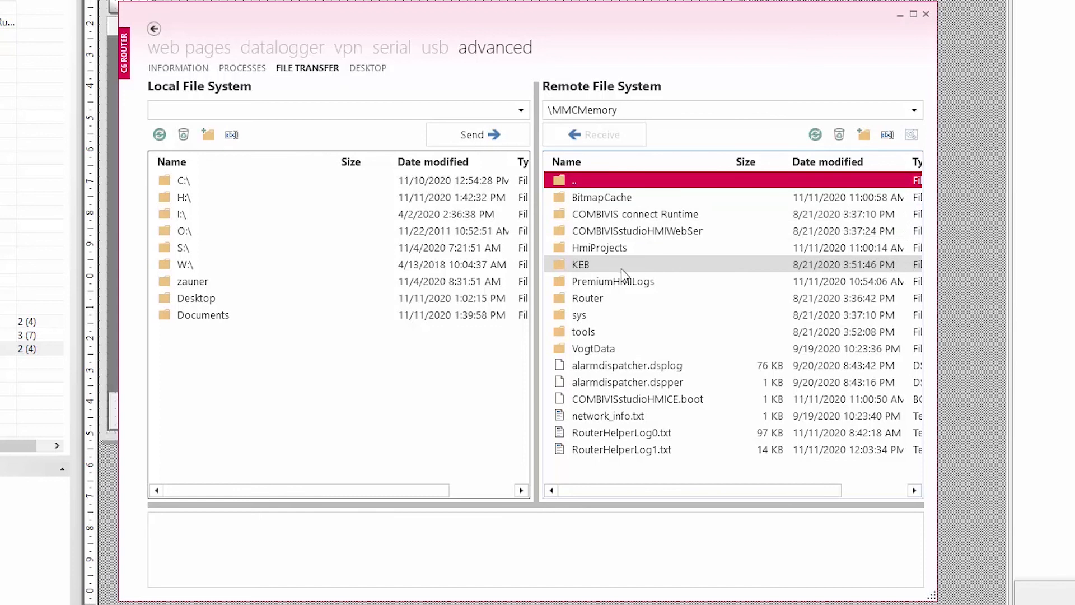
pyautogui.click(627, 251)
pyautogui.doubleClick(629, 252)
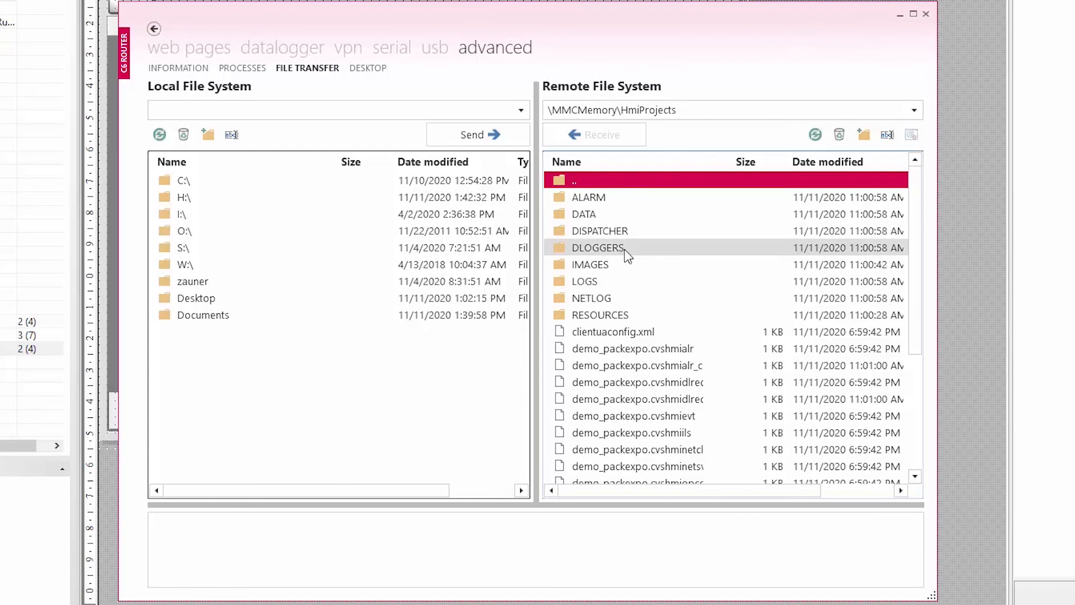
pyautogui.doubleClick(624, 250)
pyautogui.click(627, 197)
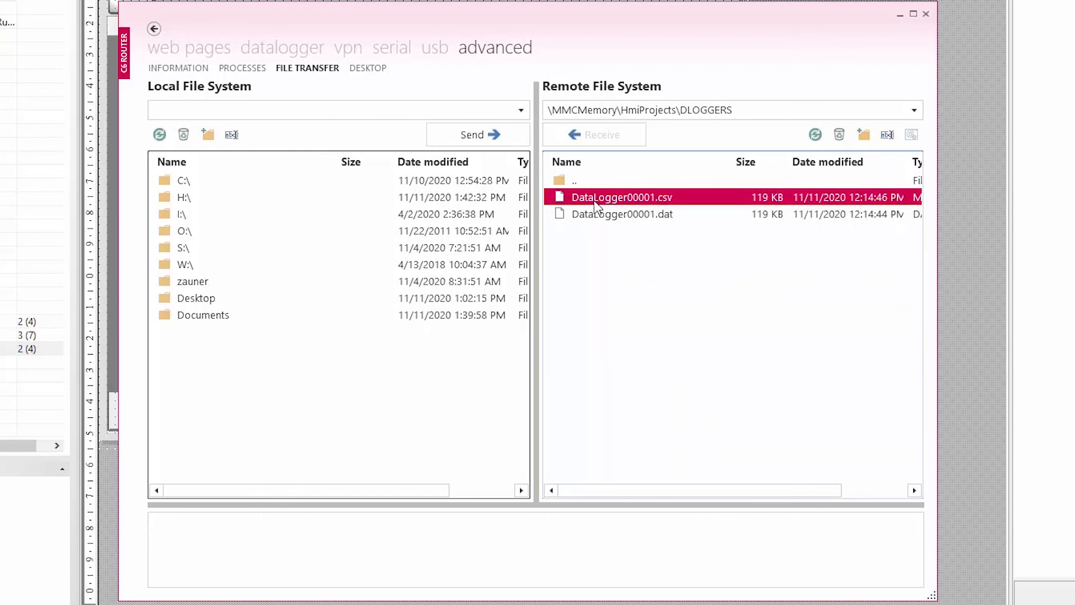
pyautogui.click(370, 70)
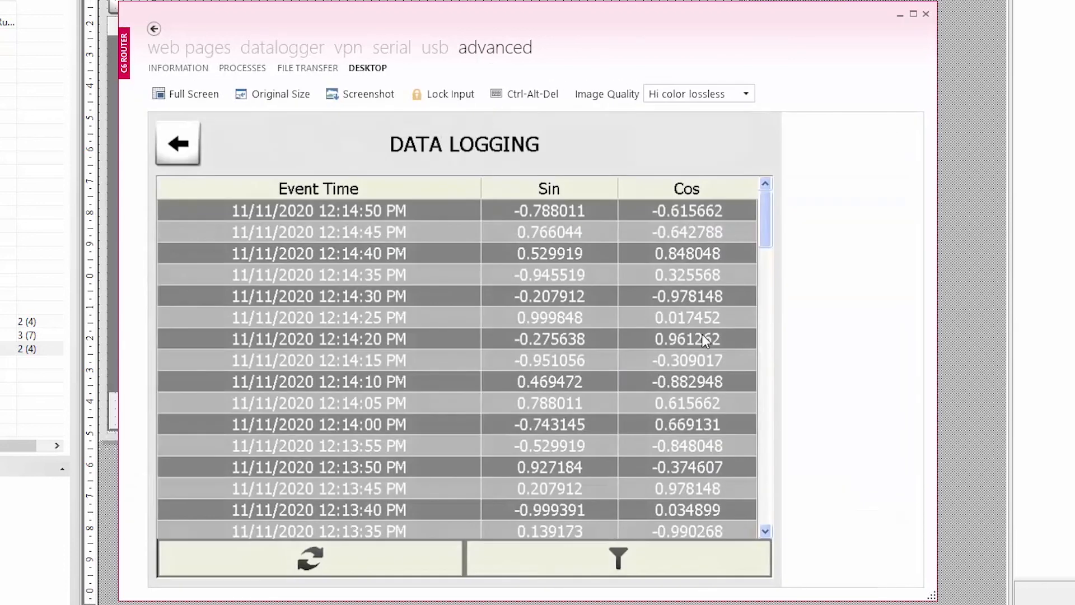